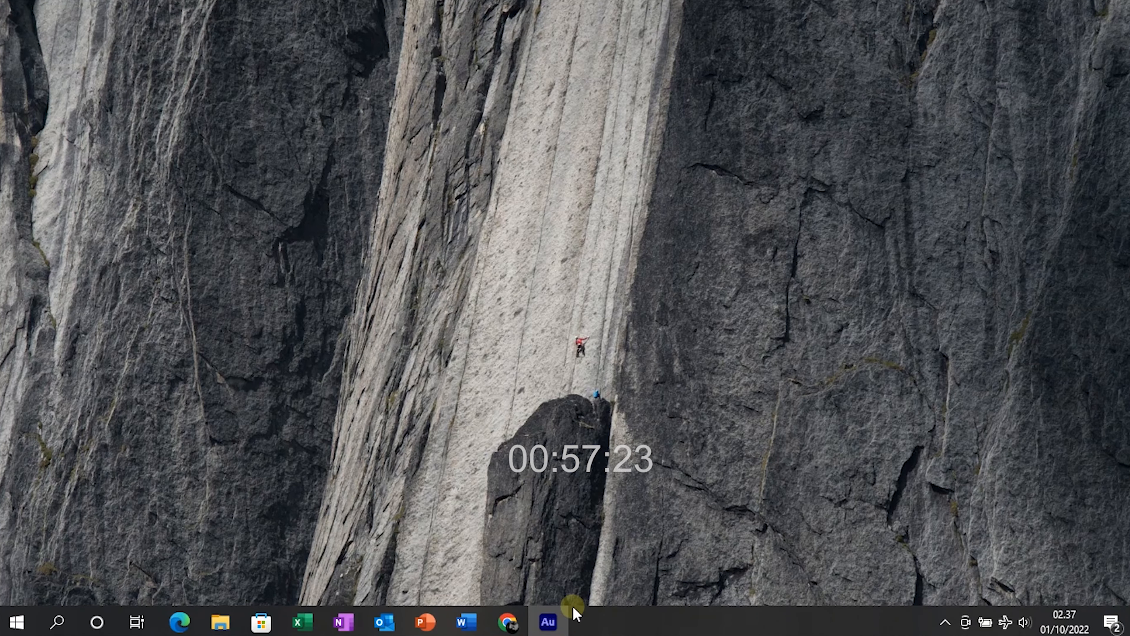
# Launch Word from the taskbar and create a new blank document (Document1)
pyautogui.click(464, 620)
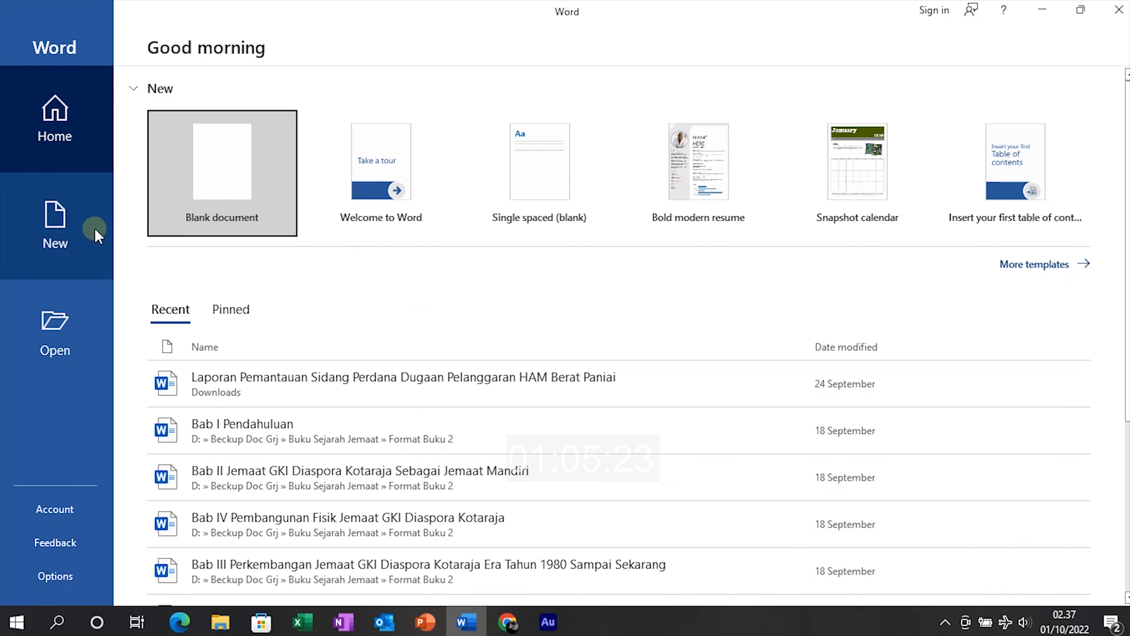
pyautogui.click(89, 236)
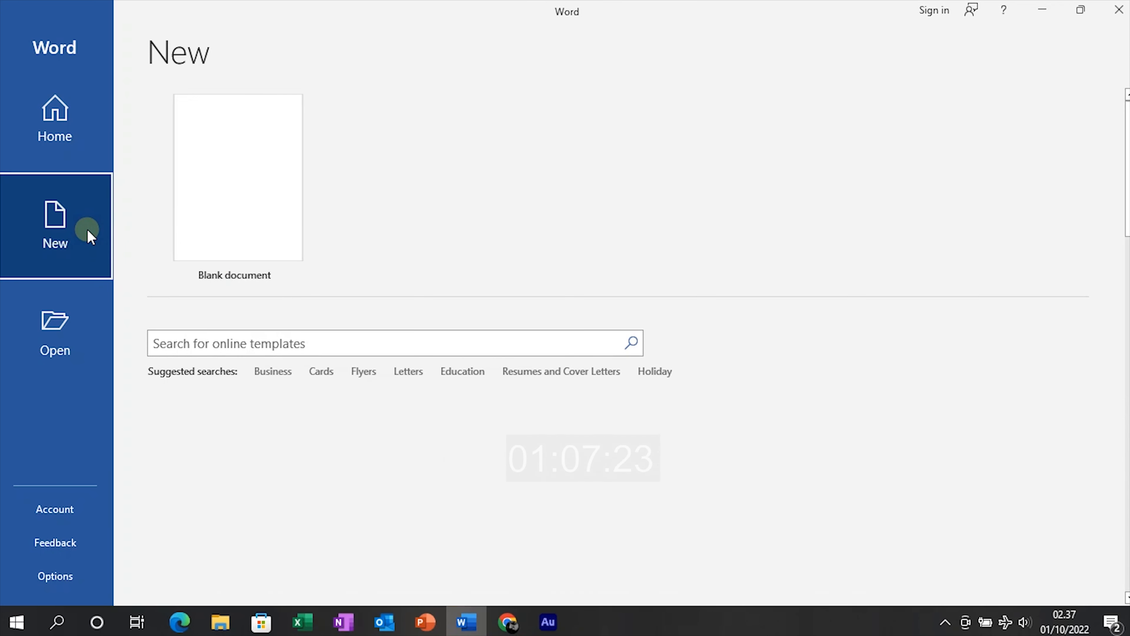
pyautogui.click(192, 208)
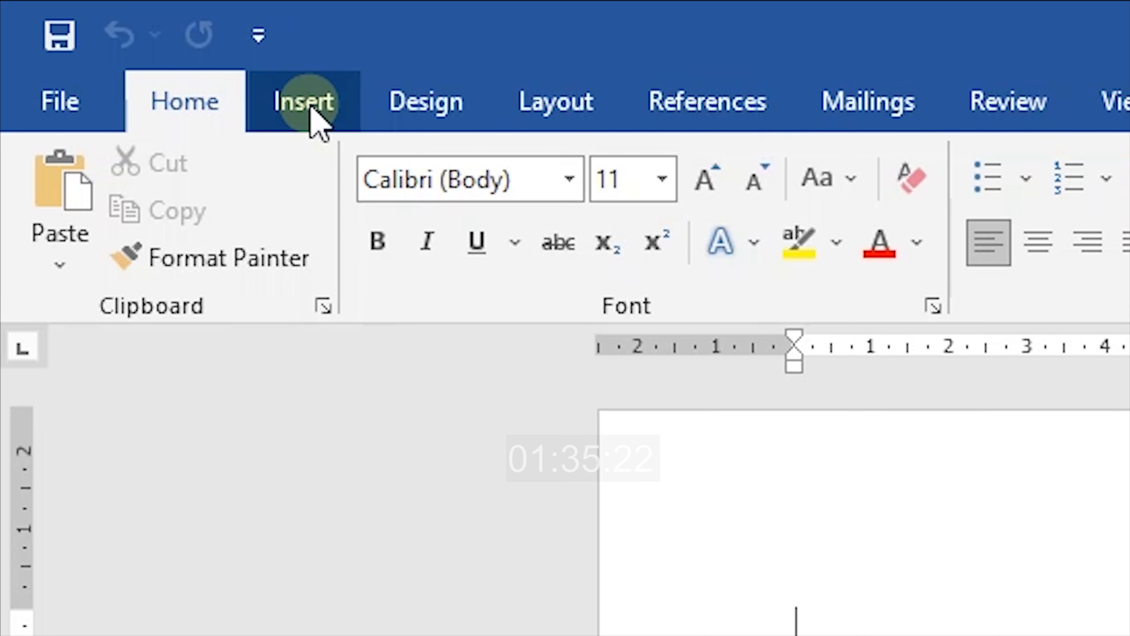
# Switch the ribbon to the Insert tab, briefly visiting Home before returning
pyautogui.click(310, 108)
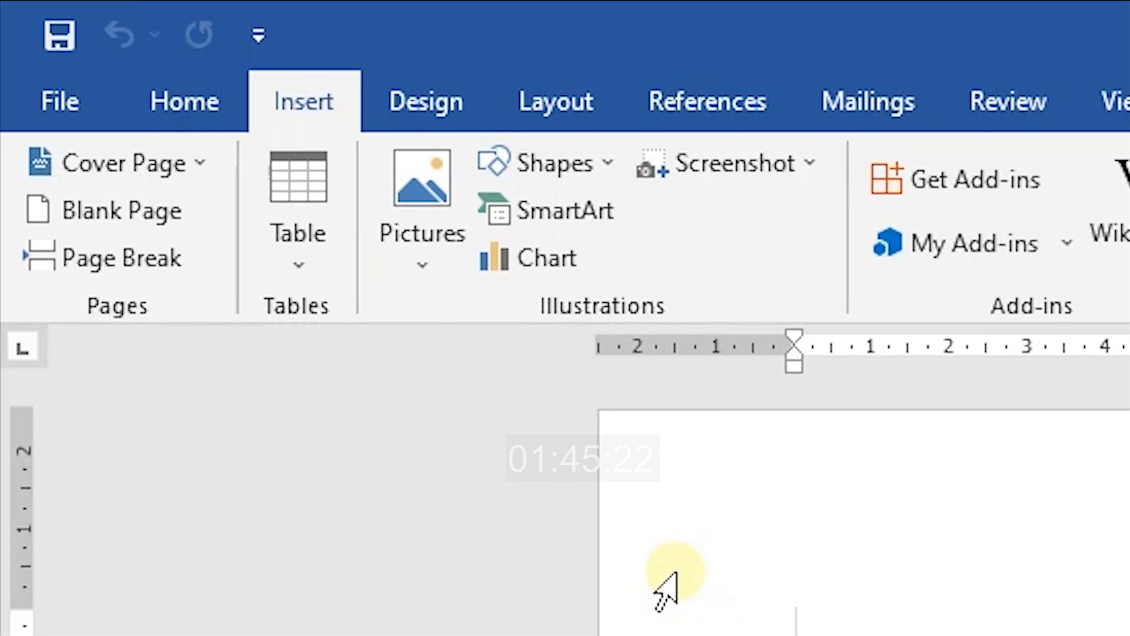
pyautogui.click(195, 102)
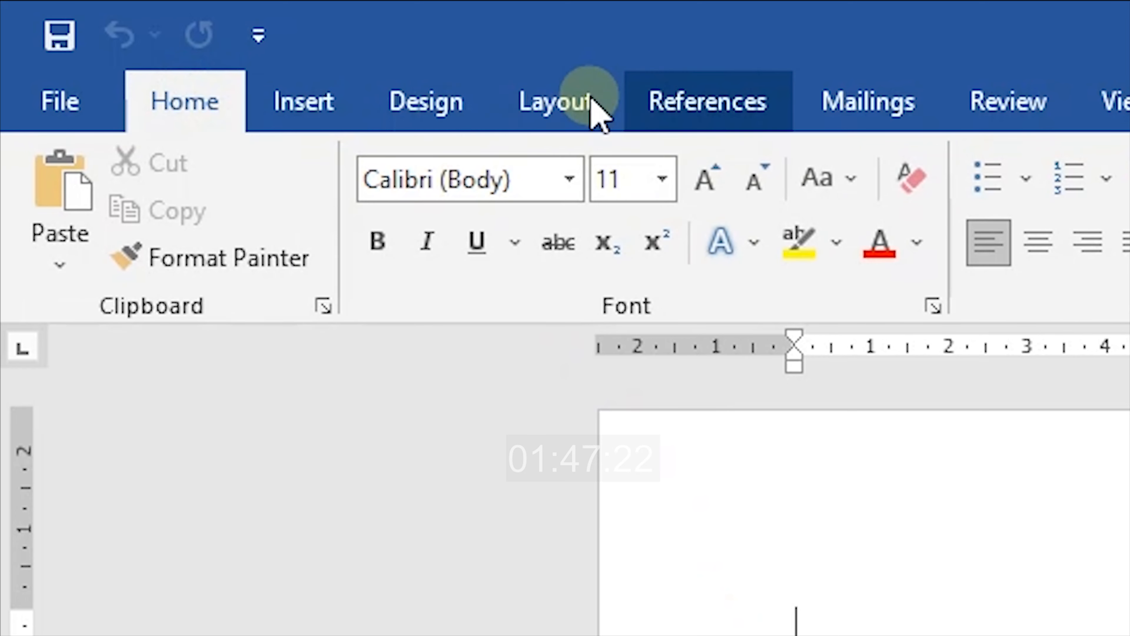
pyautogui.click(345, 82)
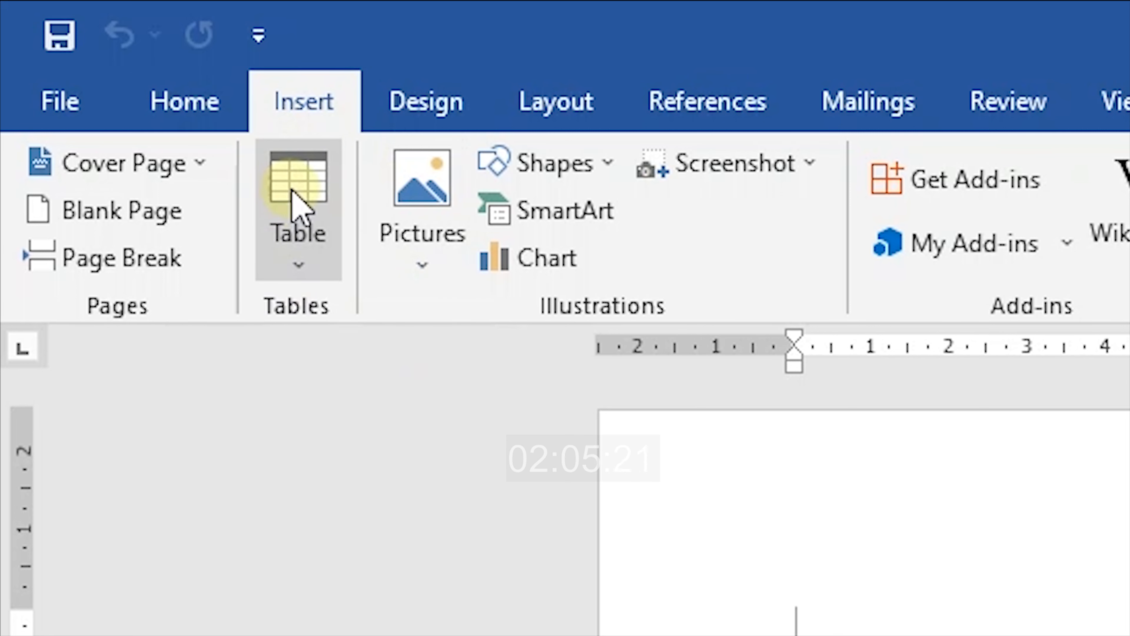
pyautogui.click(295, 209)
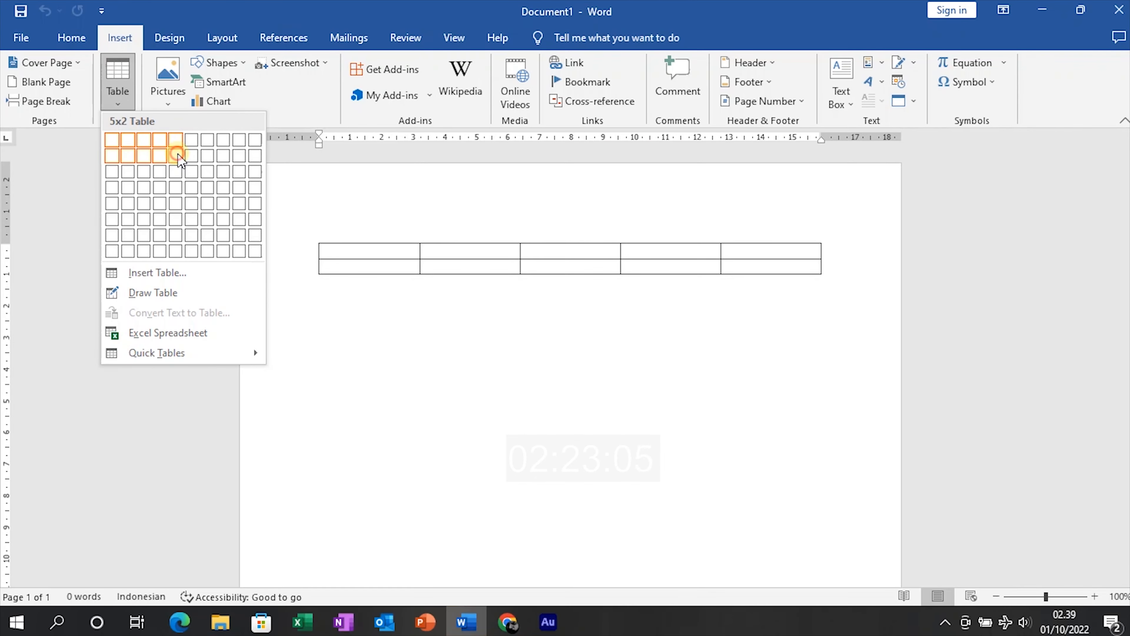
pyautogui.click(176, 155)
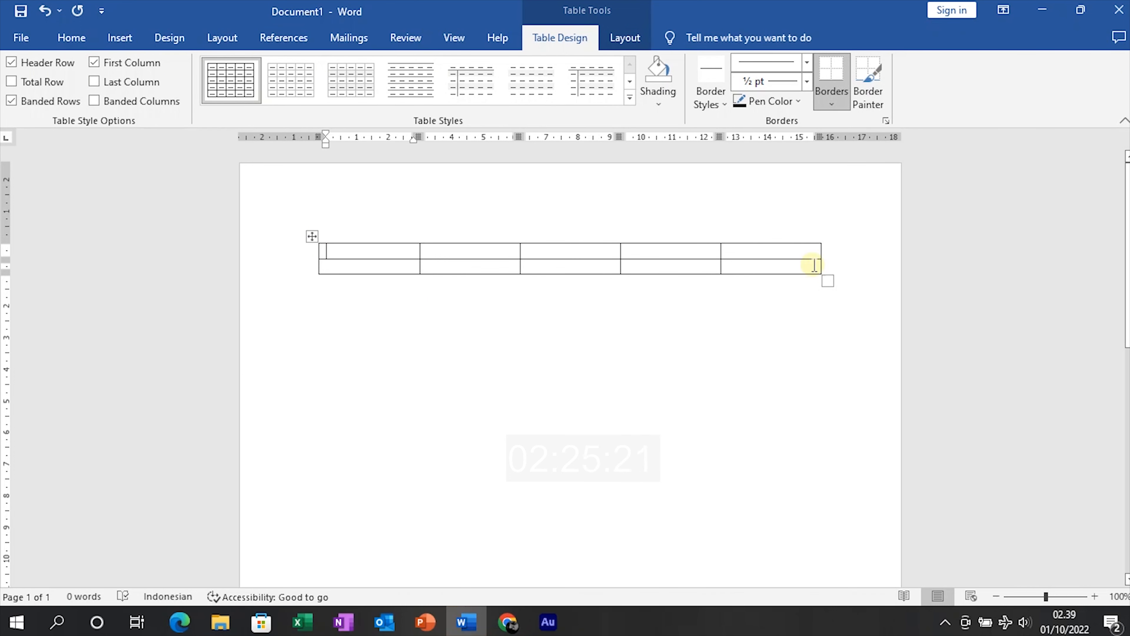
pyautogui.click(314, 236)
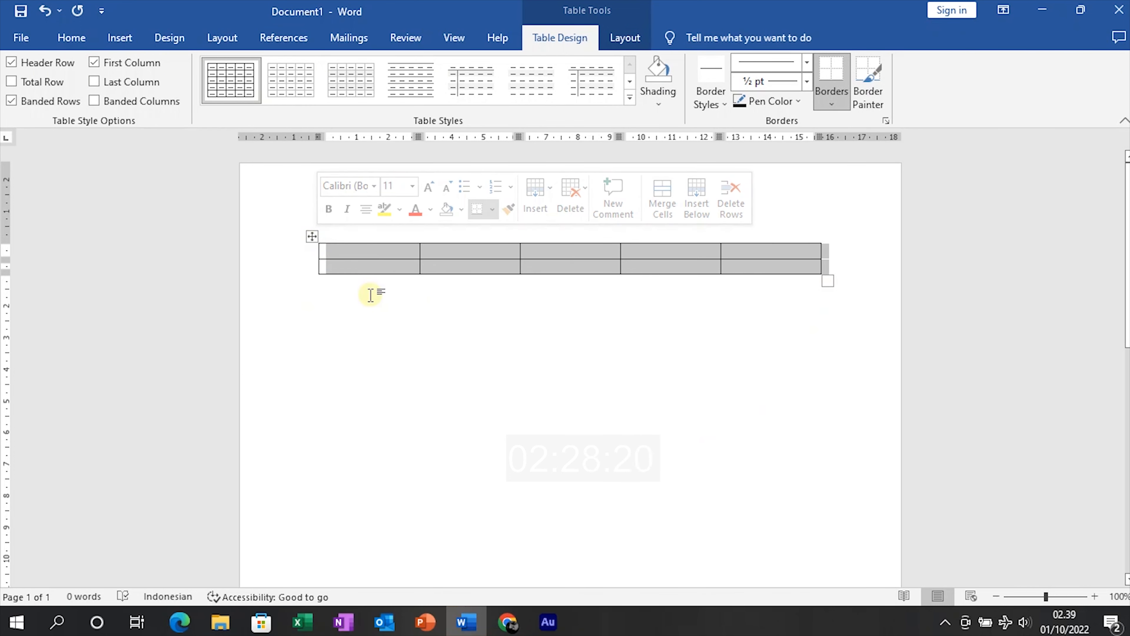
pyautogui.click(359, 263)
pyautogui.click(391, 318)
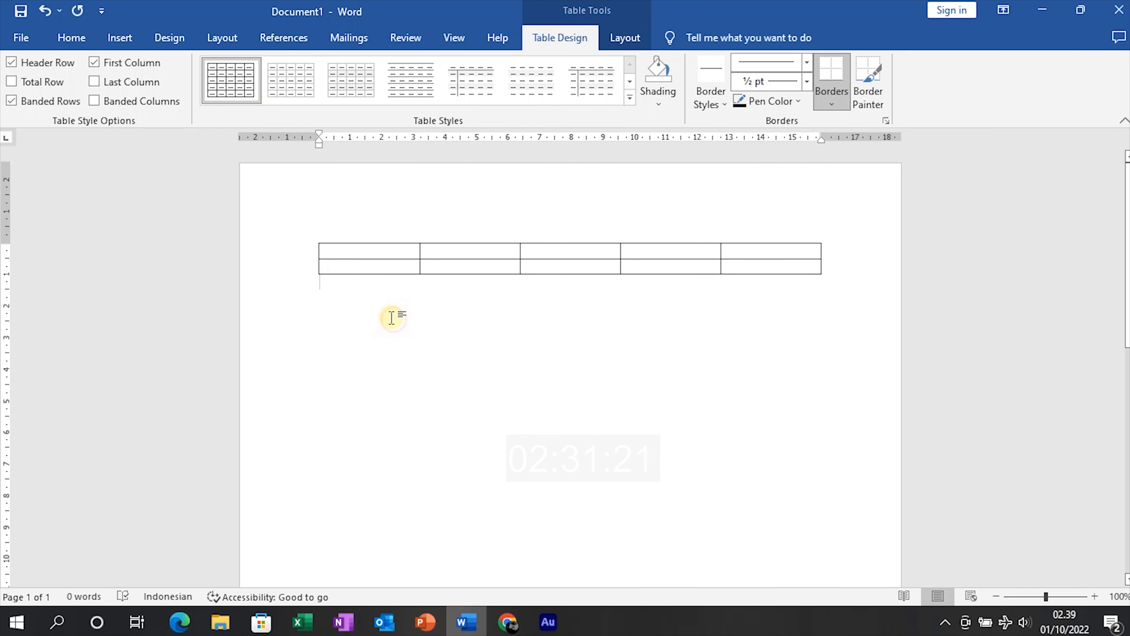
pyautogui.hotkey('ctrl', 'z')
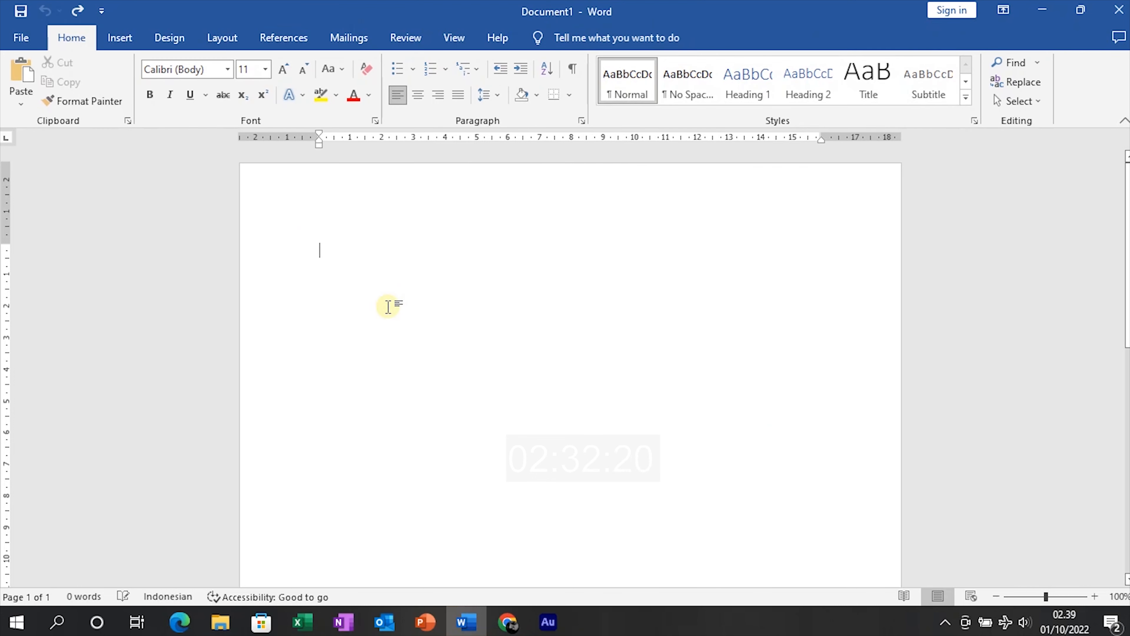
pyautogui.click(107, 45)
# Open the Insert Table dialog from the Table menu and adjust the column count
pyautogui.click(303, 204)
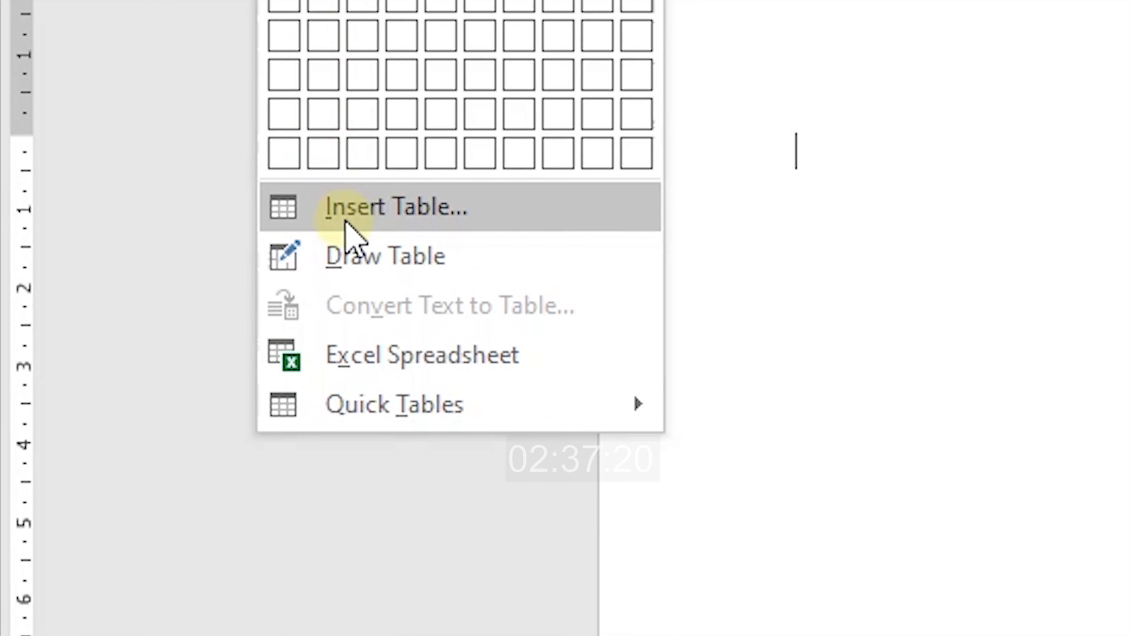
pyautogui.click(356, 221)
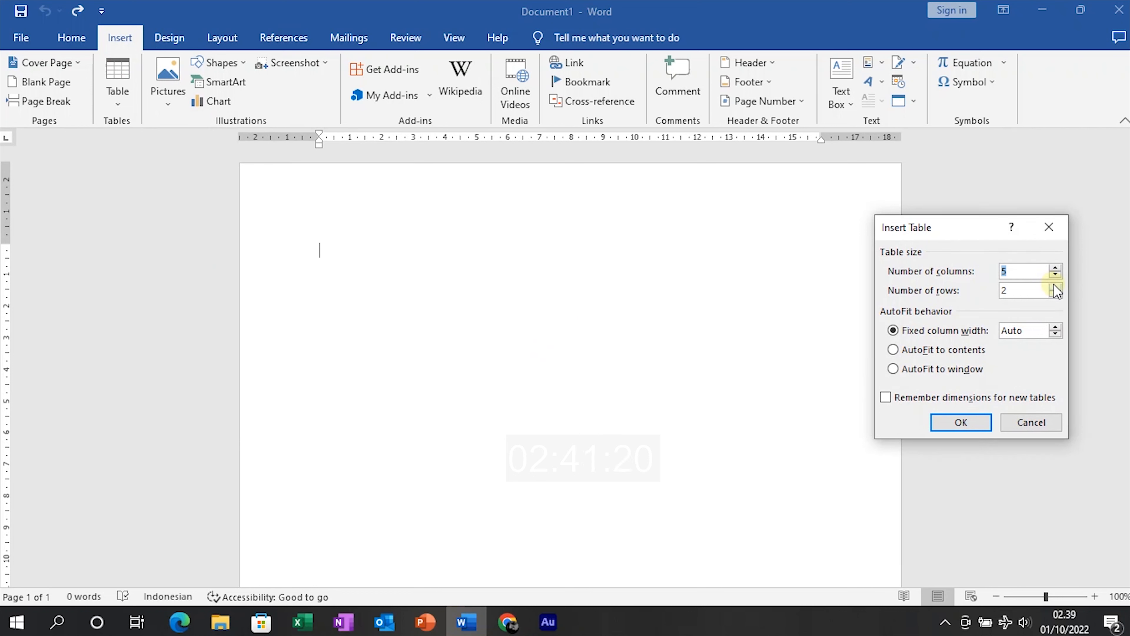
pyautogui.moveTo(947, 228); pyautogui.dragTo(931, 225)
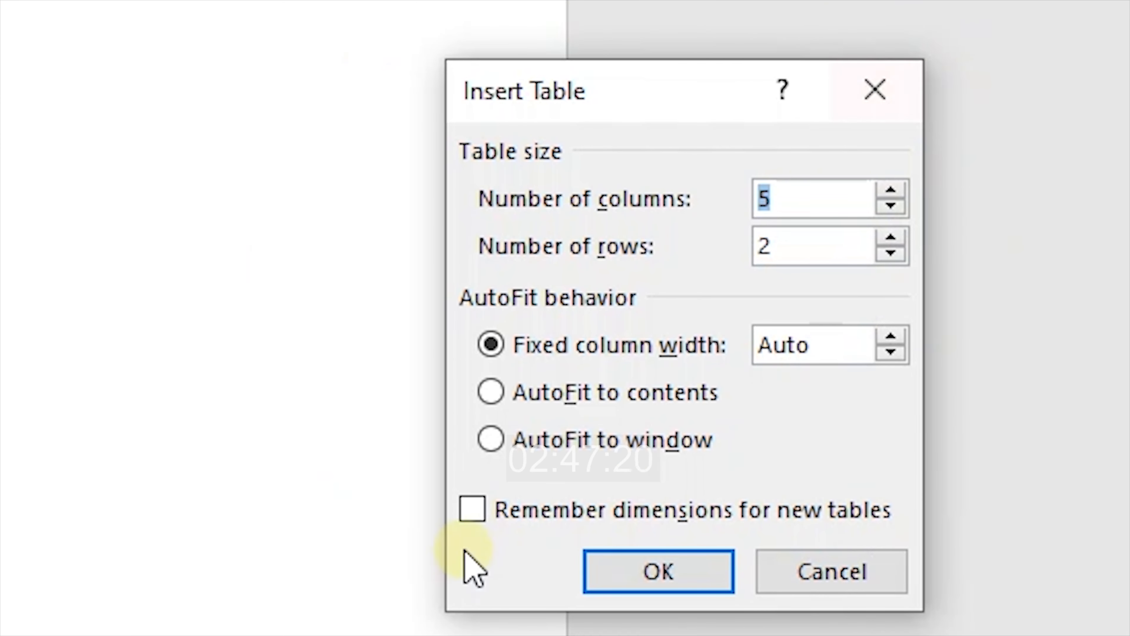
pyautogui.click(899, 187)
pyautogui.click(893, 204)
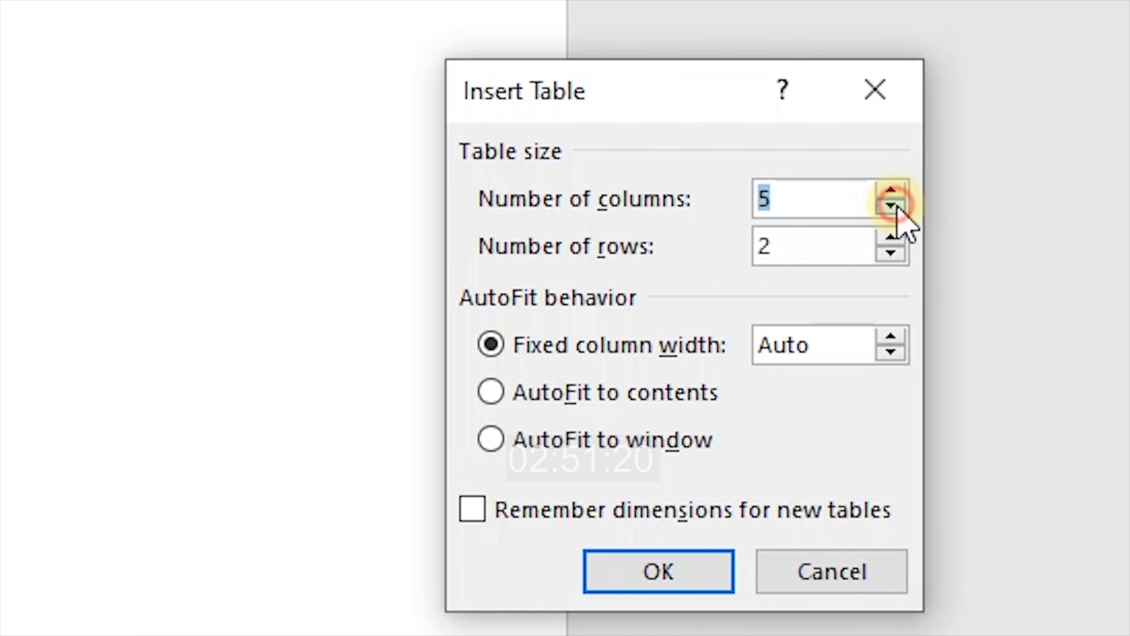
pyautogui.click(894, 191)
pyautogui.click(894, 191)
pyautogui.click(894, 191)
# Settle the Insert Table dialog on 5 columns and 1 row
pyautogui.click(885, 252)
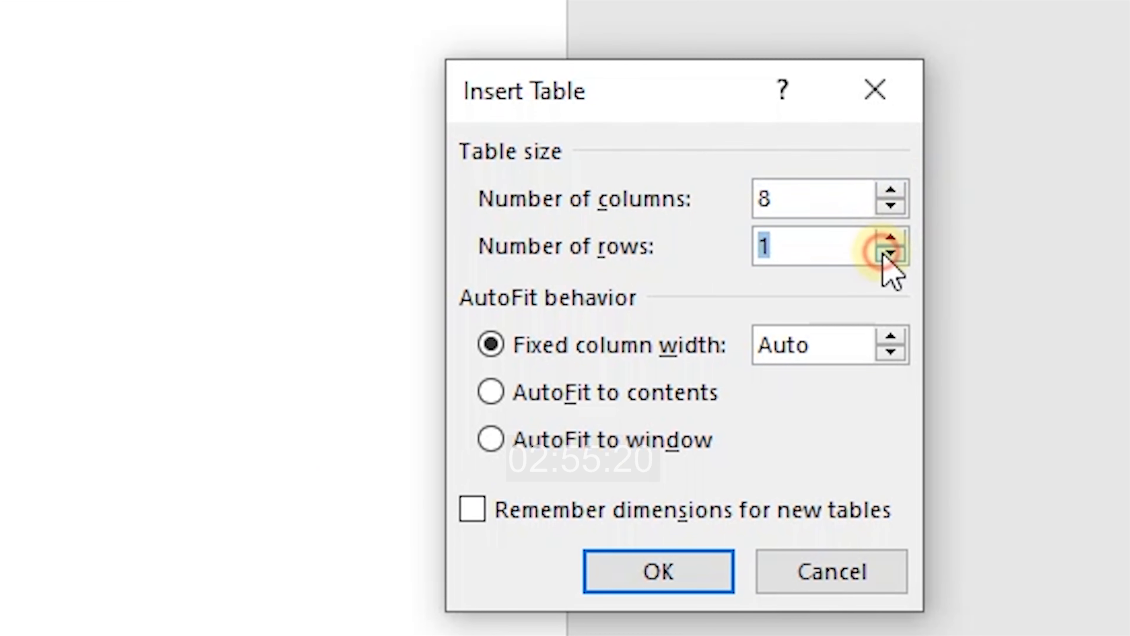
pyautogui.click(892, 235)
pyautogui.click(892, 236)
pyautogui.click(893, 233)
pyautogui.click(892, 234)
pyautogui.click(891, 241)
pyautogui.click(891, 251)
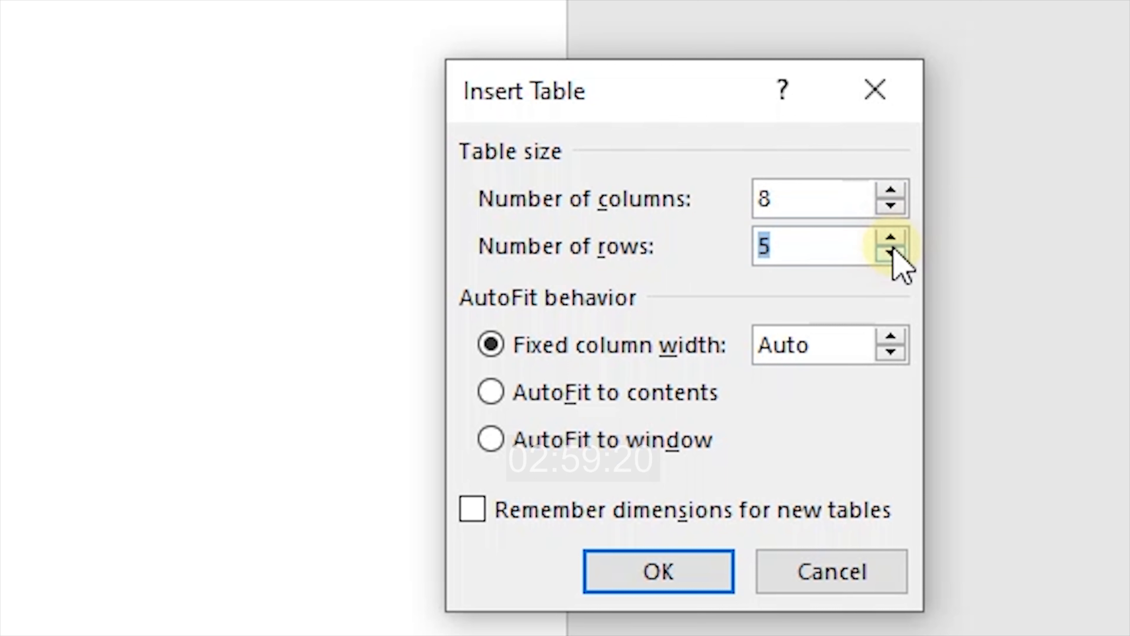
pyautogui.click(889, 255)
pyautogui.click(889, 255)
pyautogui.click(888, 255)
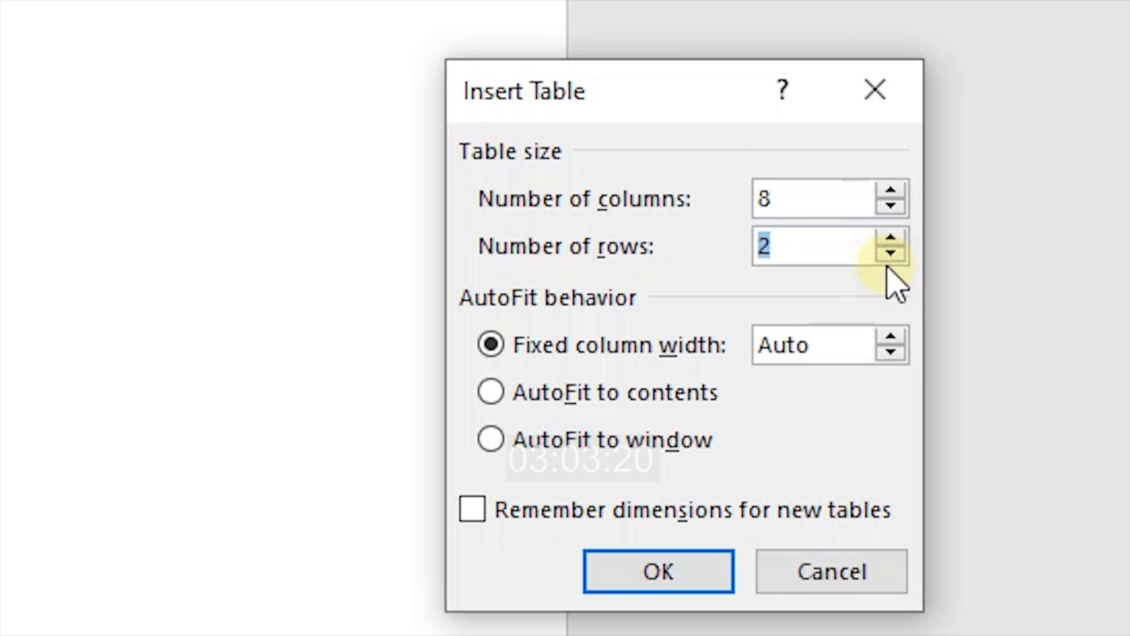
pyautogui.click(903, 210)
pyautogui.click(903, 210)
pyautogui.click(903, 210)
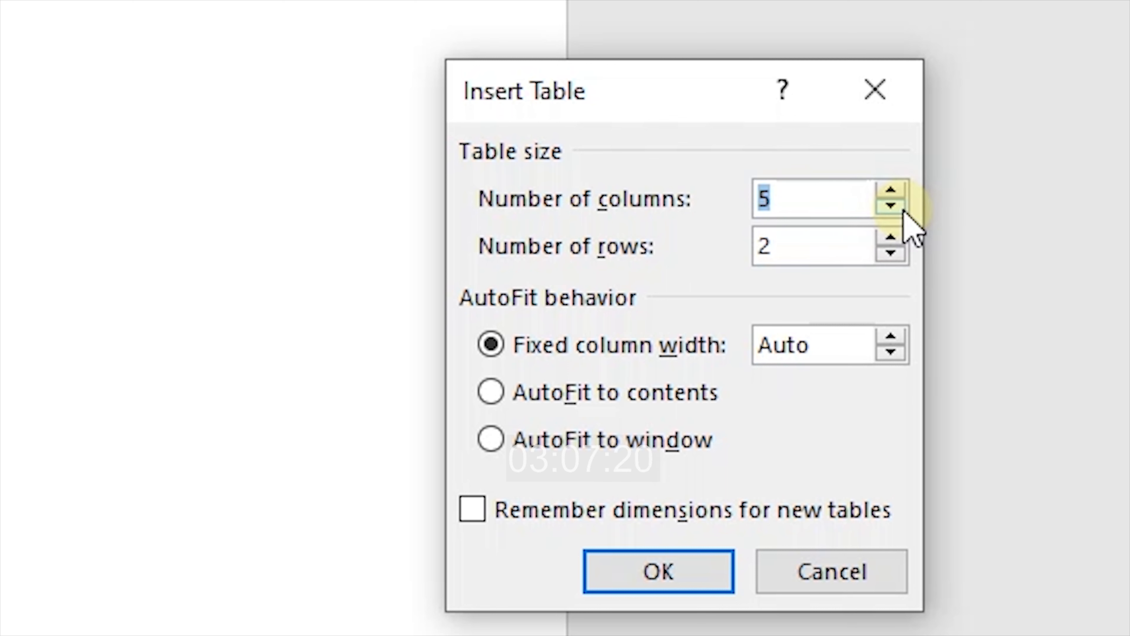
pyautogui.click(892, 253)
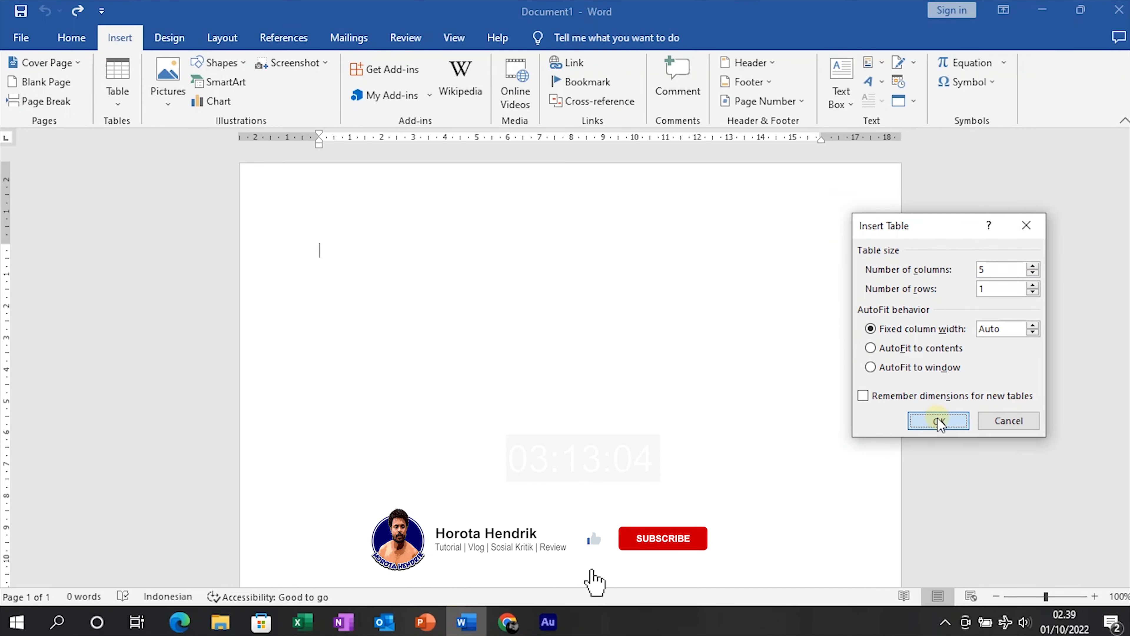
# Create the 5-column, 1-row table and type NO in its first cell
pyautogui.click(658, 572)
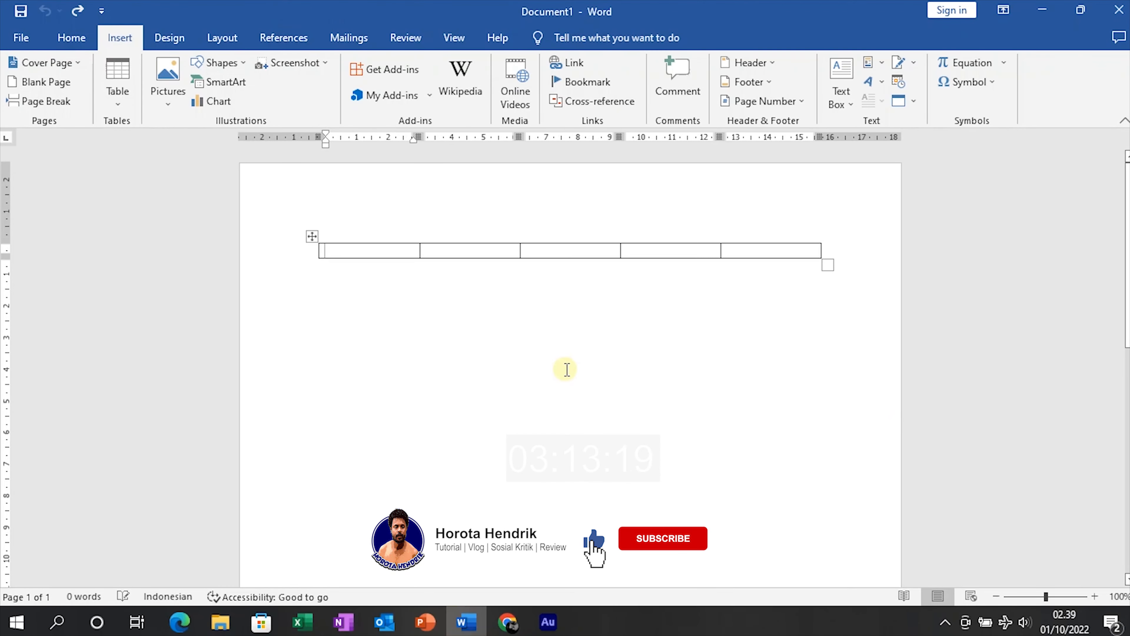
pyautogui.write('NO')
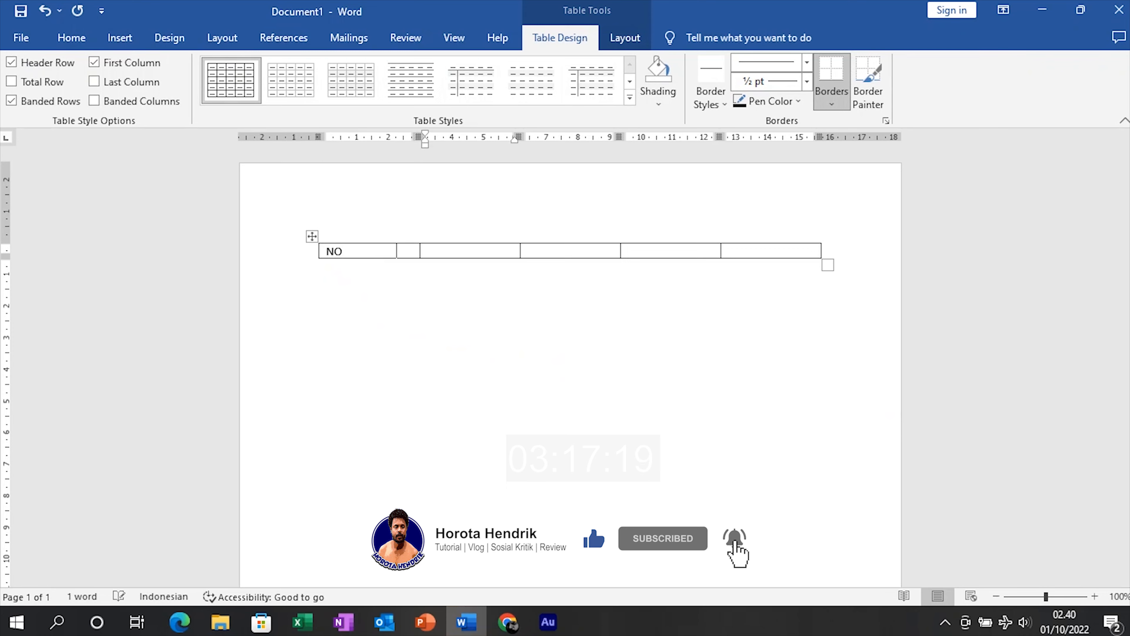
pyautogui.press('Tab')
pyautogui.write('NA')
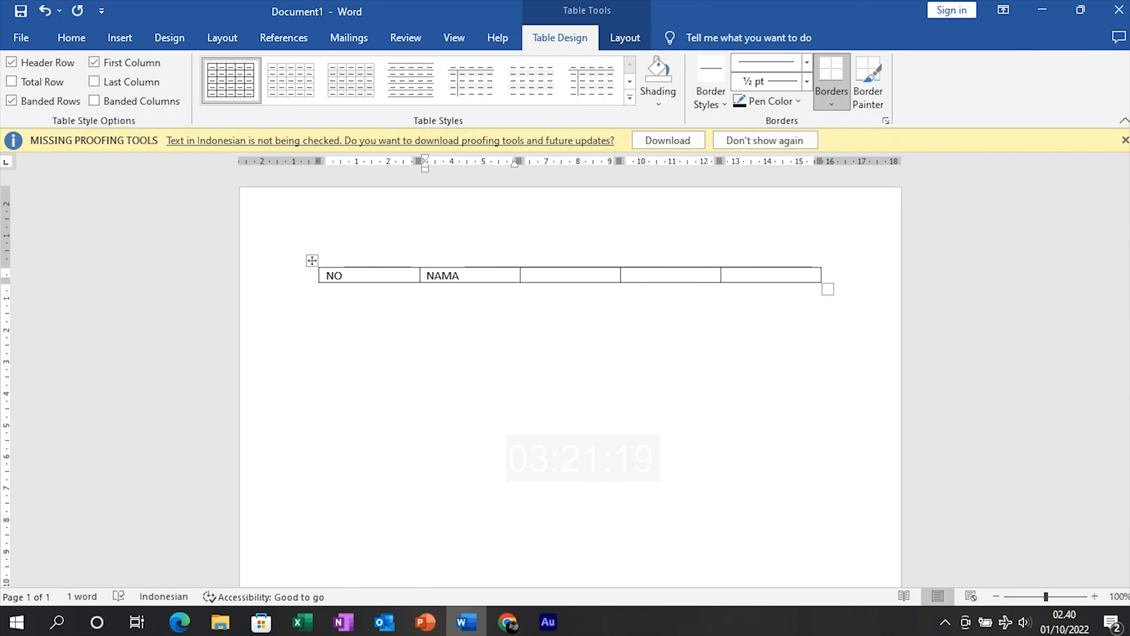
pyautogui.press('Tab')
# Replace the second cell's text with KEGIATAN
pyautogui.click(452, 275)
pyautogui.press('Delete')
pyautogui.press('BackSpace')
pyautogui.press('BackSpace')
pyautogui.press('BackSpace')
pyautogui.write('KEGIATAN')
pyautogui.press('Tab')
# Enter TEMPAT in the third cell and TANGGAL in the fourth, fixing the typo
pyautogui.write('TEMAP')
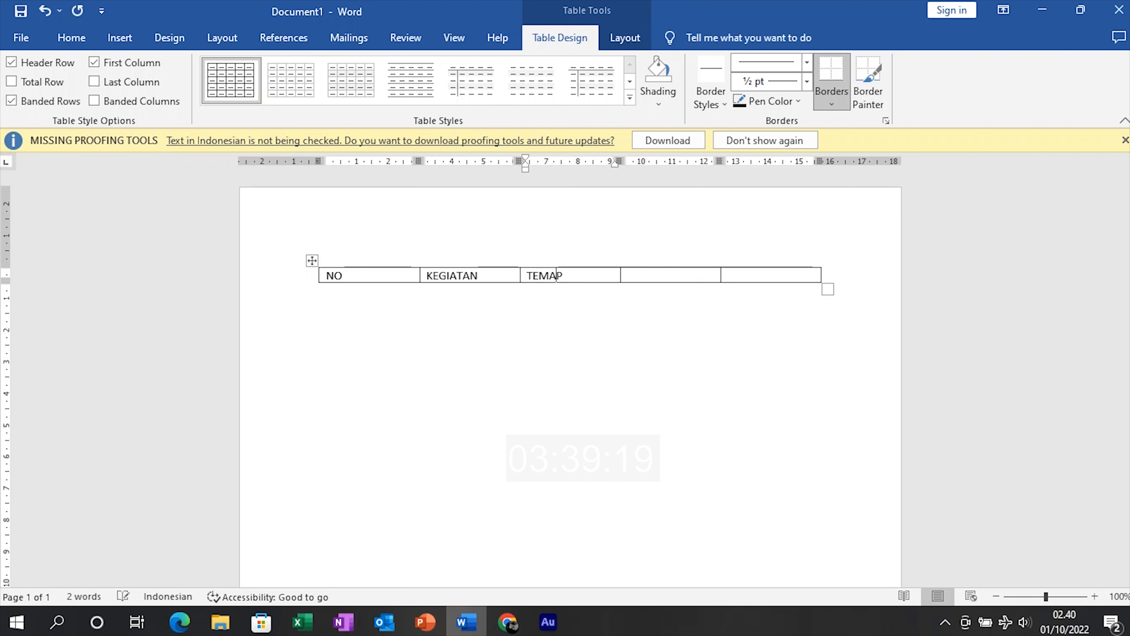
pyautogui.write('AT')
pyautogui.press('BackSpace')
pyautogui.press('BackSpace')
pyautogui.press('BackSpace')
pyautogui.press('BackSpace')
pyautogui.write('PAT')
pyautogui.press('Tab')
pyautogui.write('TA')
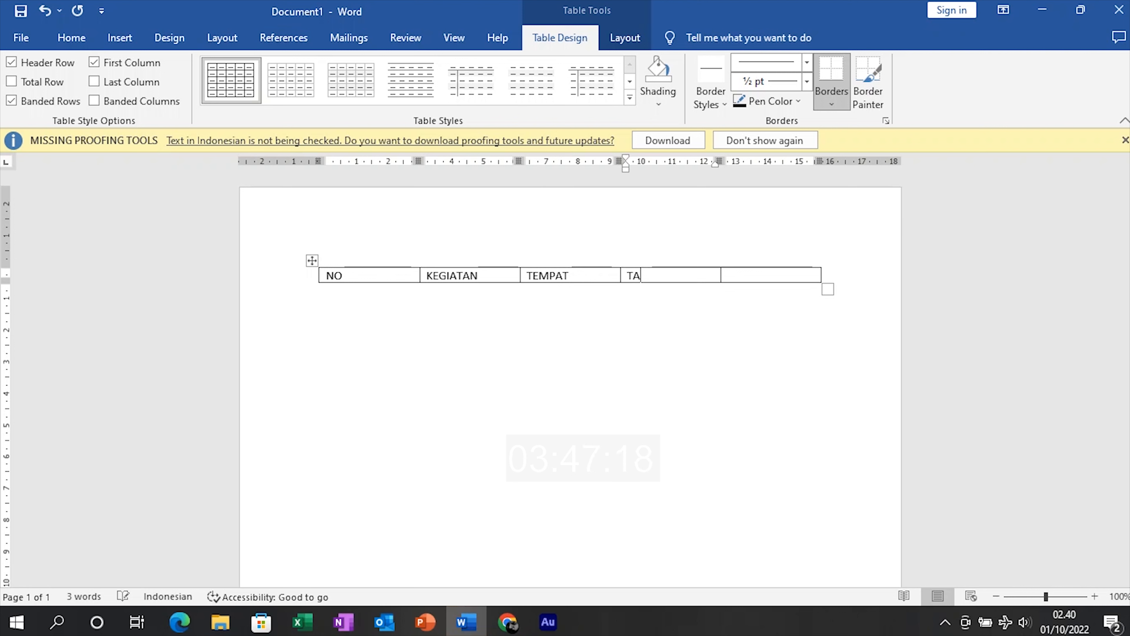
pyautogui.write('NGGAL')
pyautogui.press('Tab')
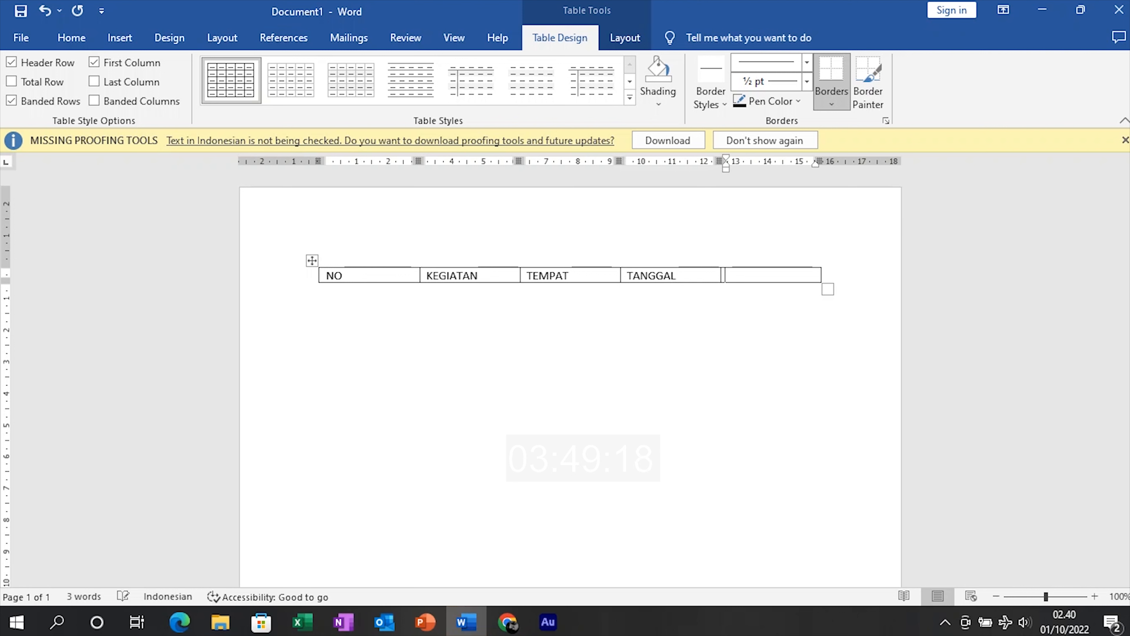
# Enter KETERANGAN in the fifth cell, correcting the swapped letters
pyautogui.write('KETERNAGAN')
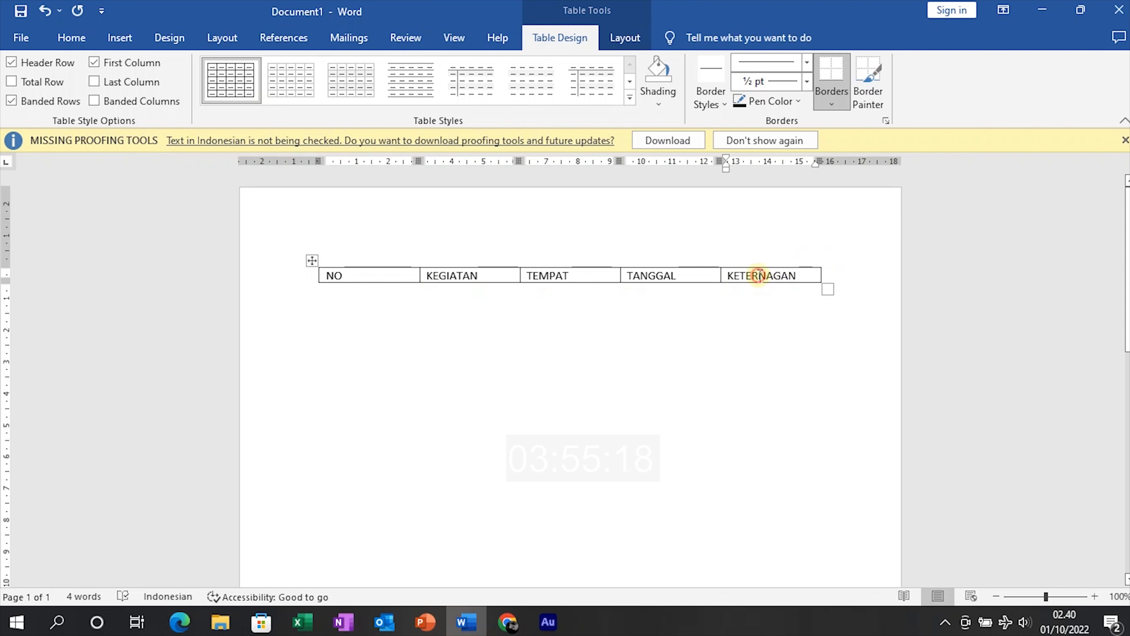
pyautogui.click(777, 276)
pyautogui.press('BackSpace')
pyautogui.press('BackSpace')
pyautogui.write('AN')
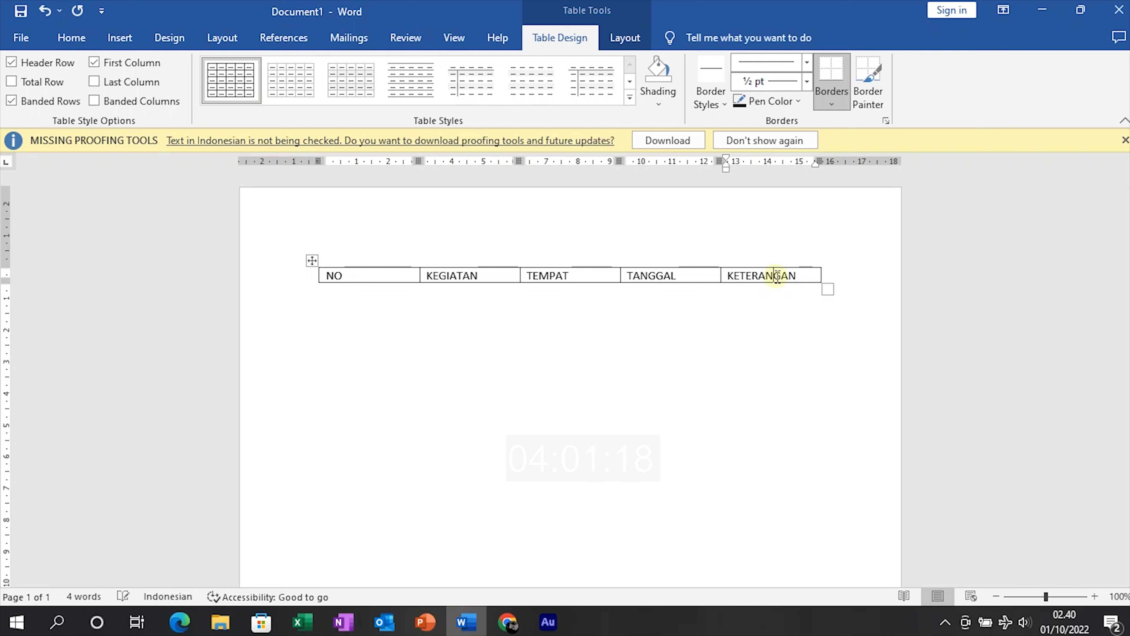
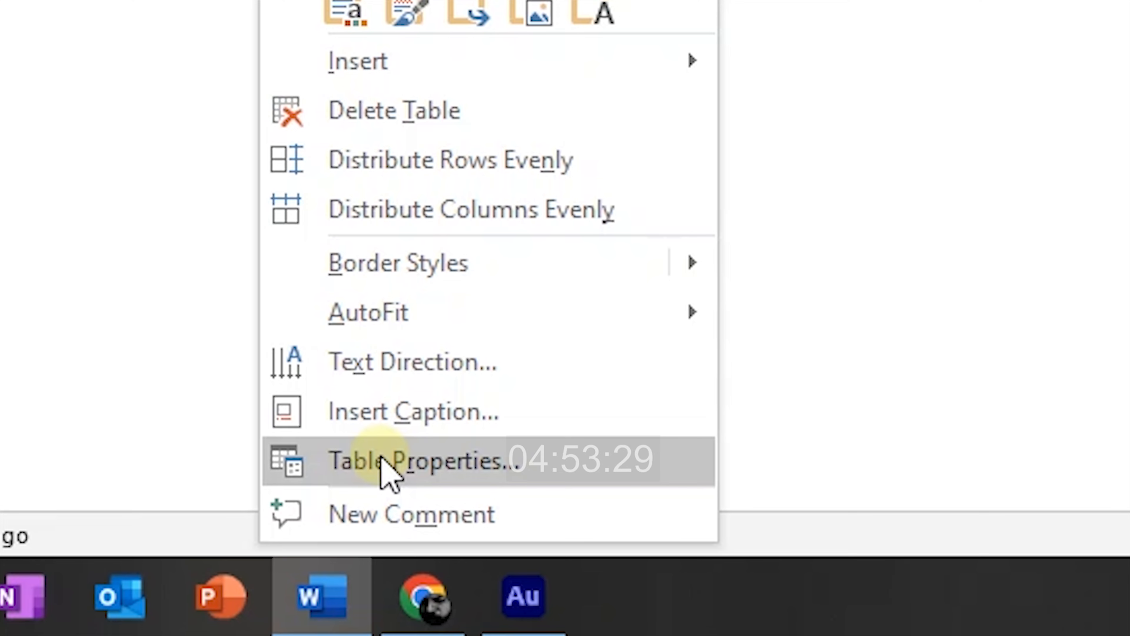
# Choose Table Properties from the header table's right-click menu
pyautogui.click(381, 457)
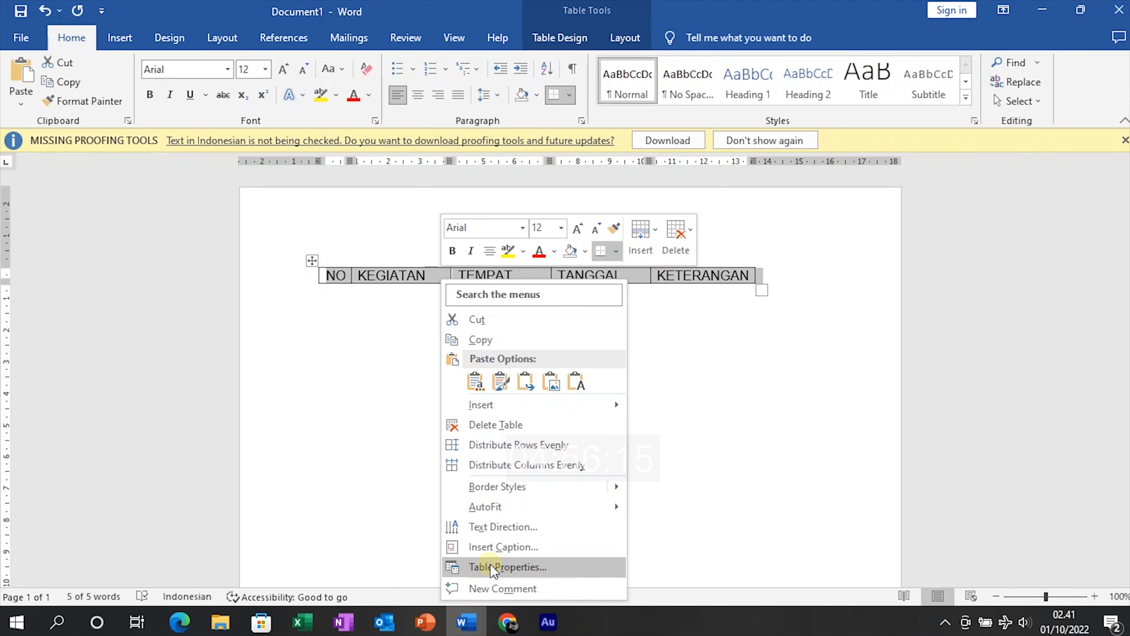
# Set the NO–KETERANGAN table's alignment to Center in Table Properties
pyautogui.click(763, 423)
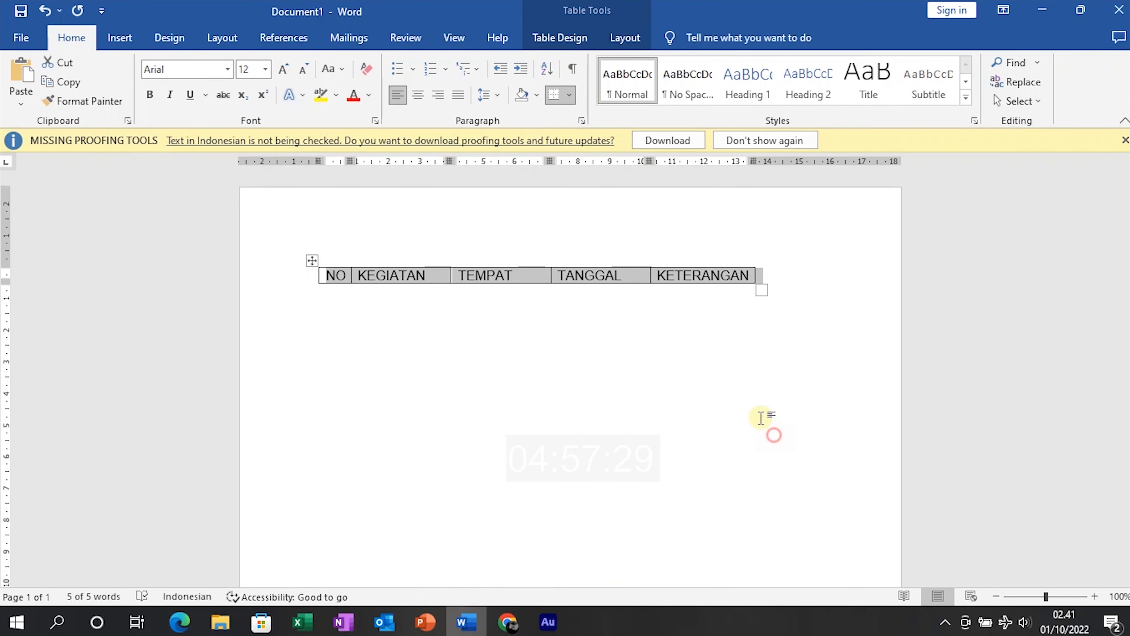
pyautogui.rightClick(435, 283)
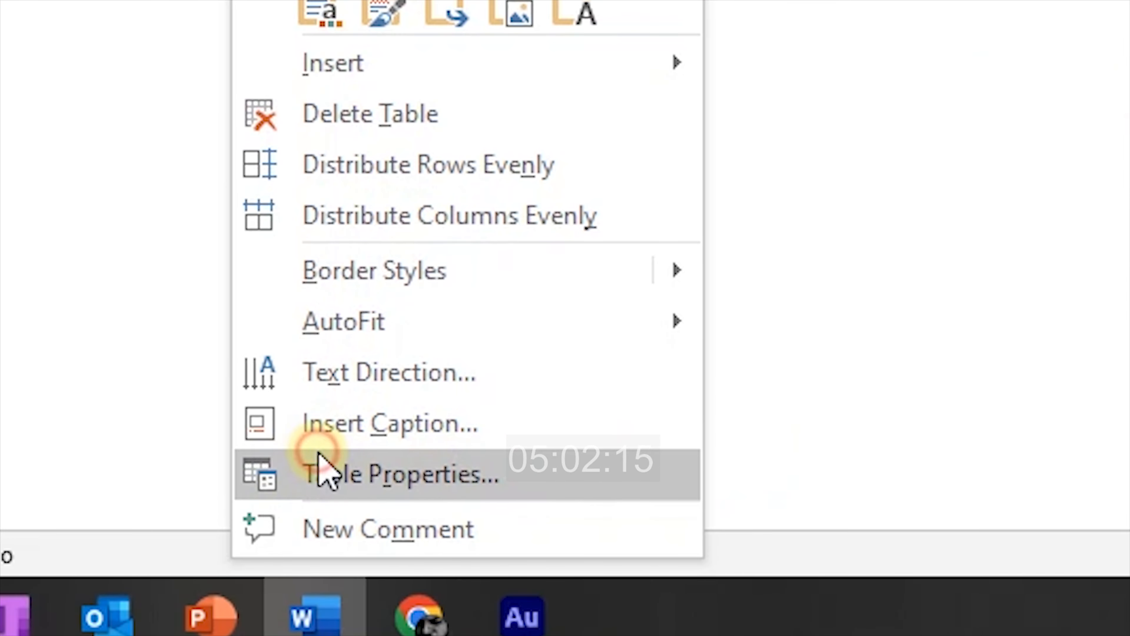
pyautogui.click(320, 461)
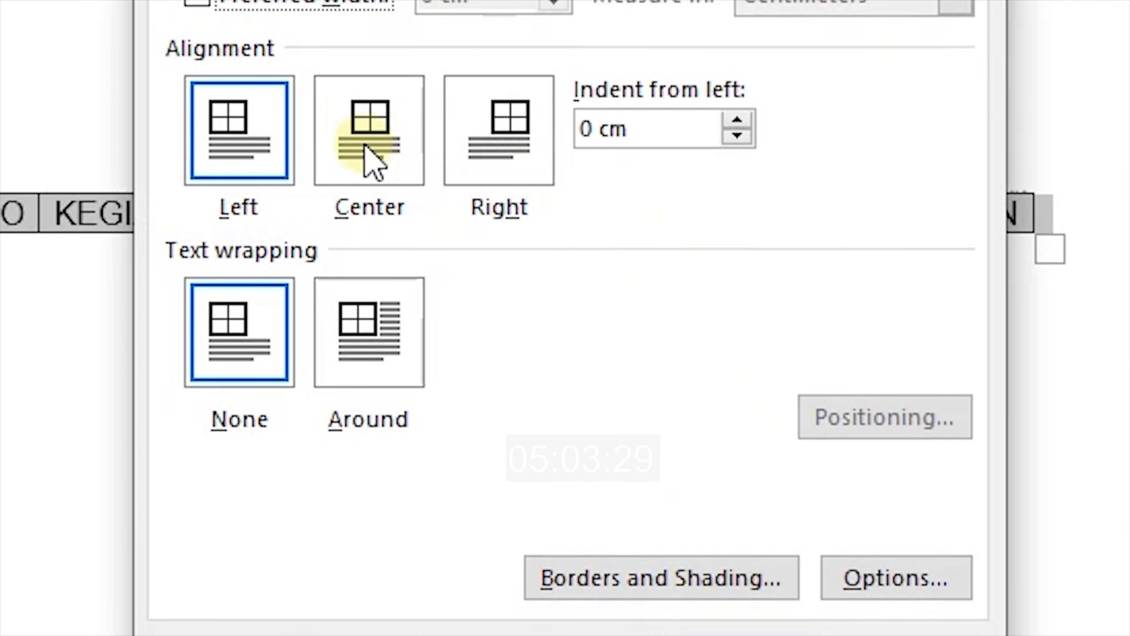
pyautogui.click(372, 154)
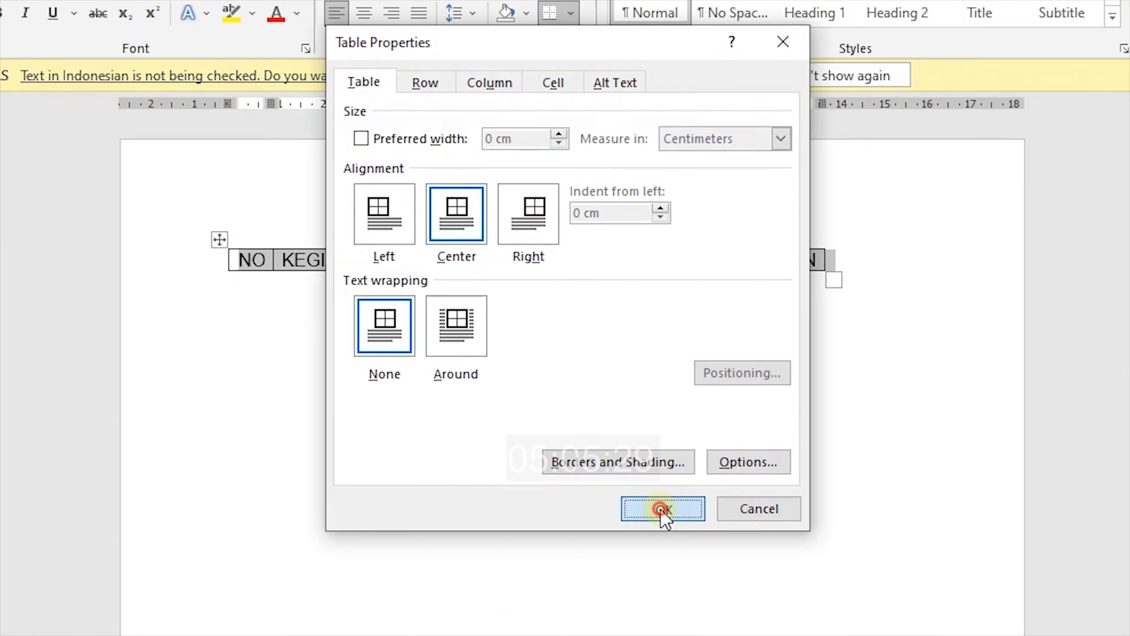
pyautogui.click(661, 507)
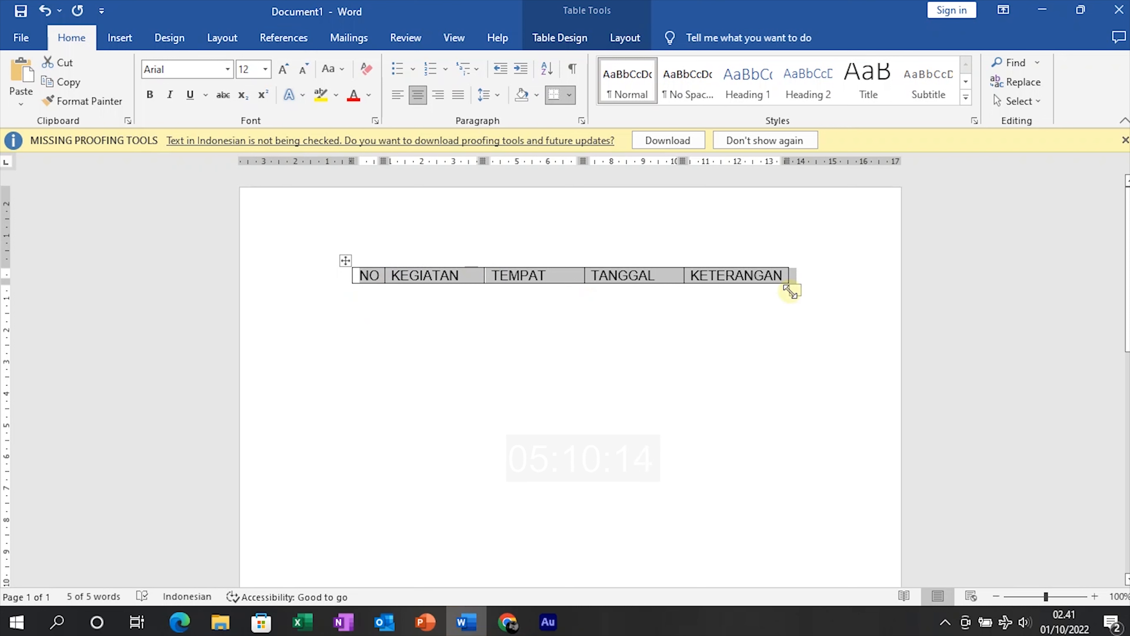
# Drag the TEMPAT and TANGGAL column borders to widen the KEGIATAN column
pyautogui.click(801, 296)
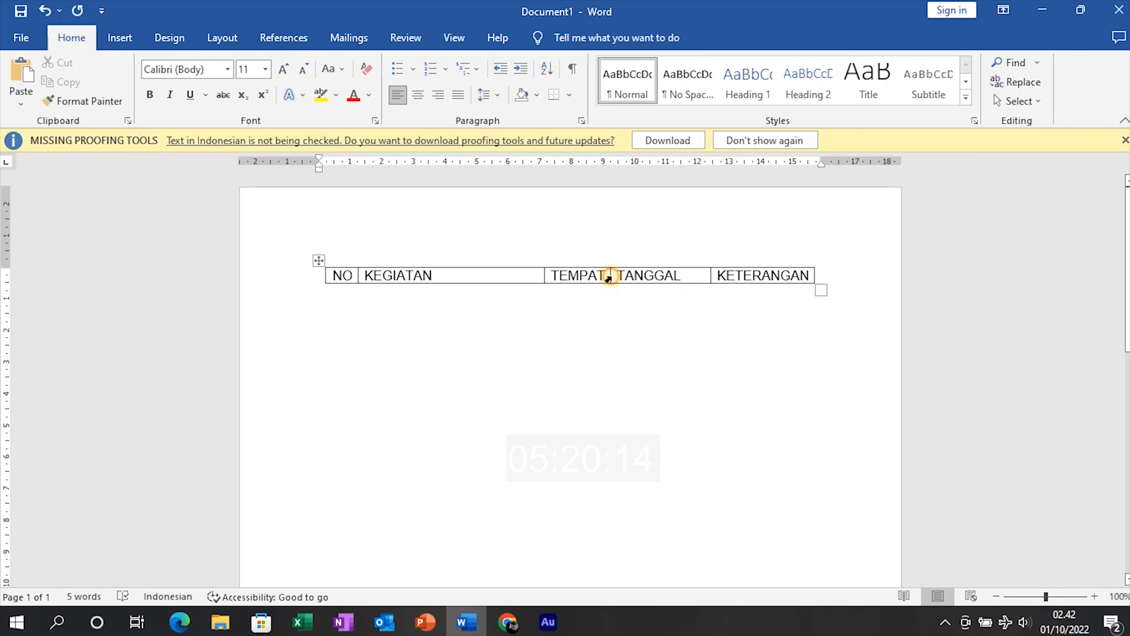
pyautogui.moveTo(609, 278); pyautogui.dragTo(707, 291)
pyautogui.click(645, 292)
pyautogui.moveTo(717, 267); pyautogui.dragTo(642, 272)
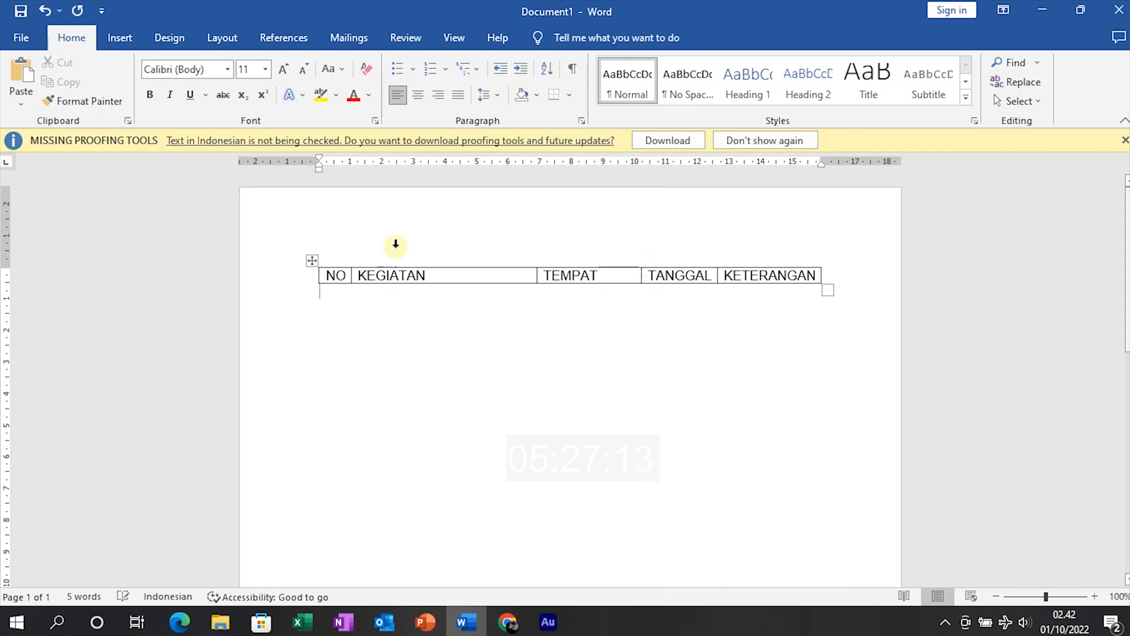
# Center the header words within their cells with Layout's Align Center
pyautogui.click(312, 261)
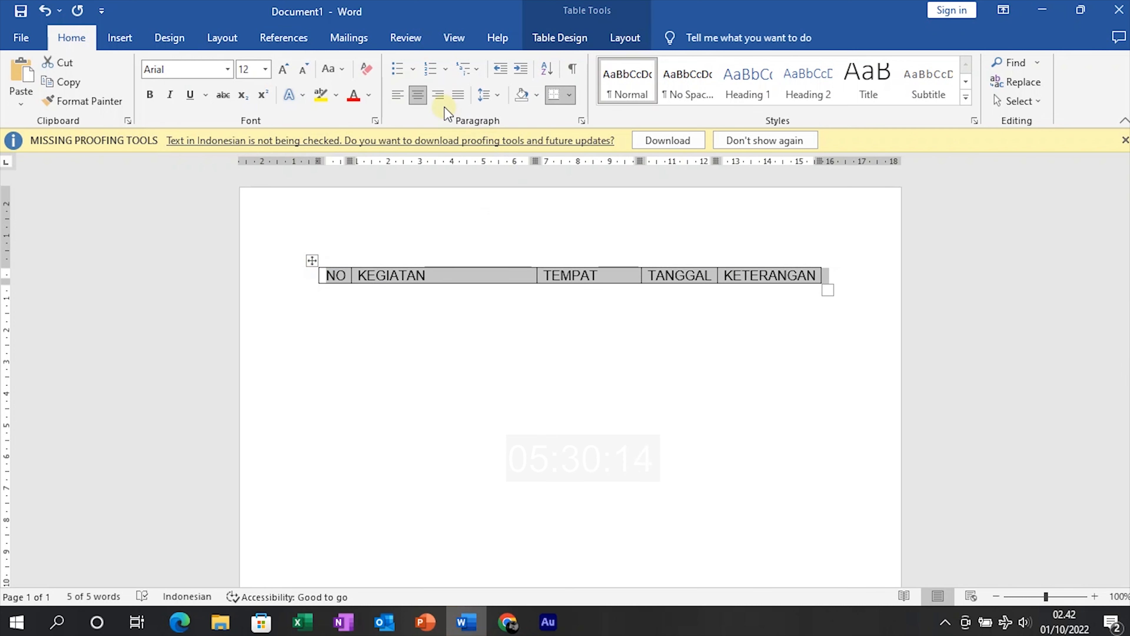
pyautogui.click(417, 95)
pyautogui.click(397, 94)
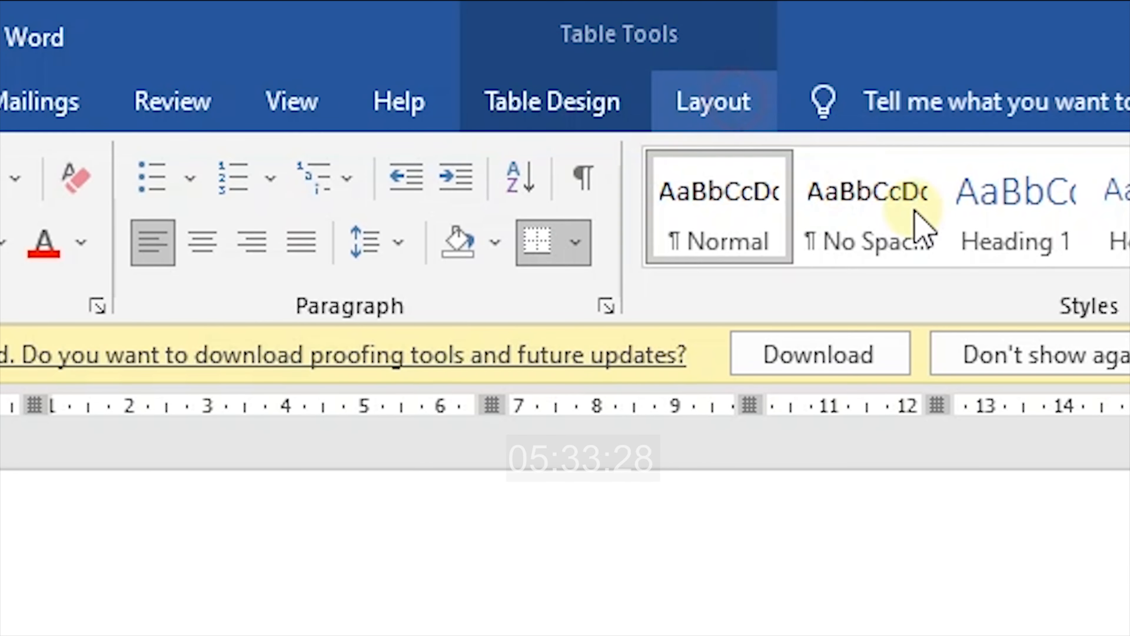
pyautogui.click(624, 39)
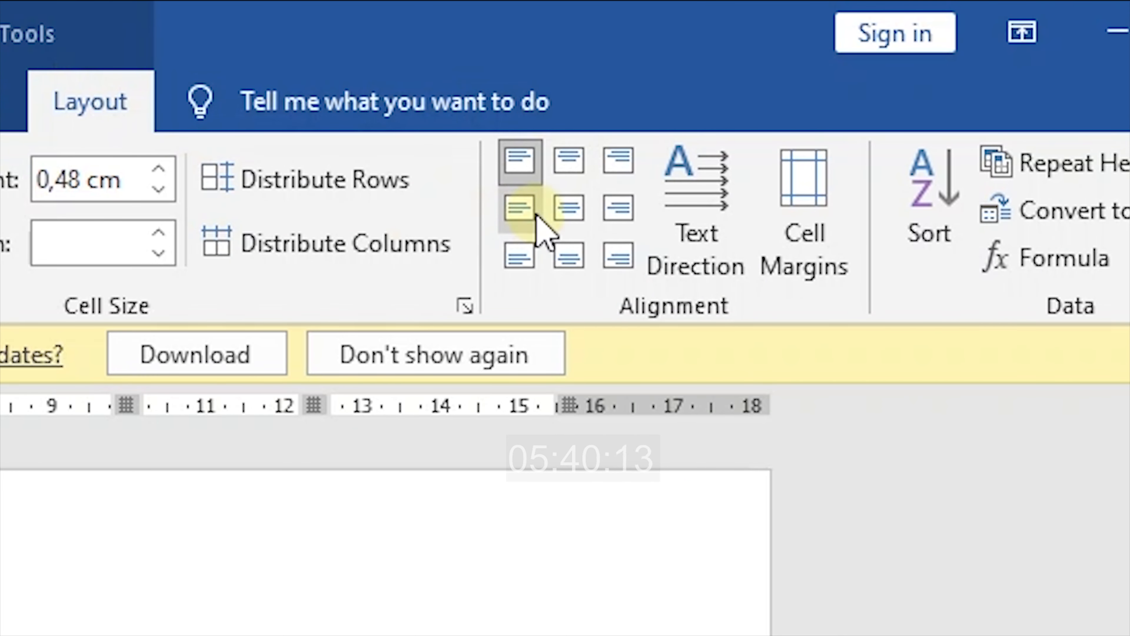
pyautogui.click(569, 223)
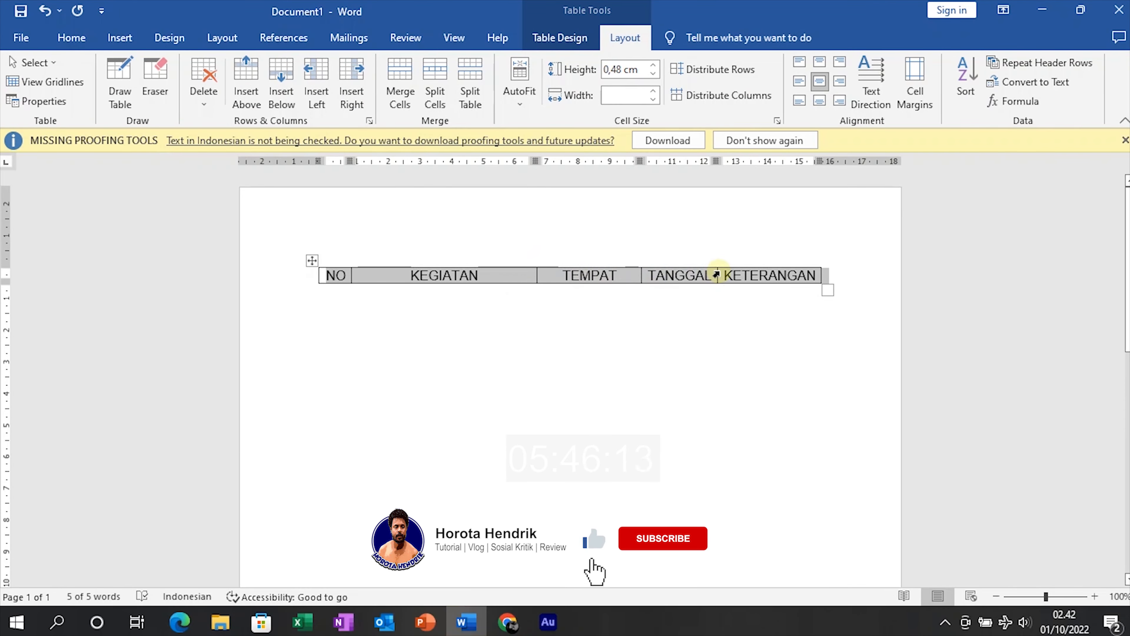
# Add an empty row beneath the header from the KETERANGAN cell
pyautogui.click(747, 273)
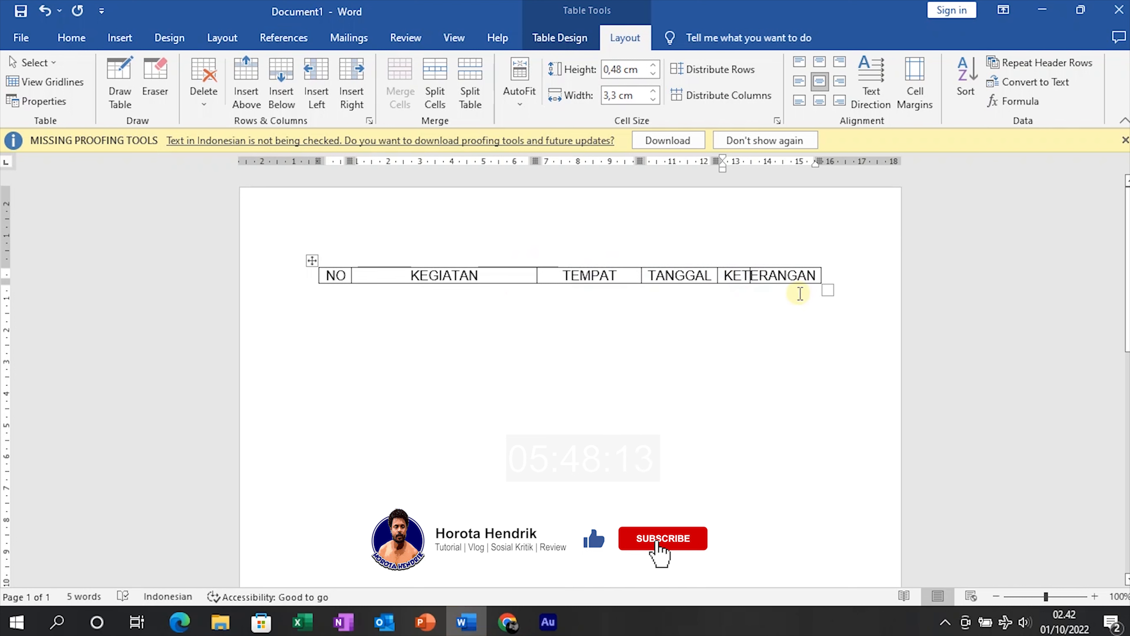
pyautogui.press('Tab')
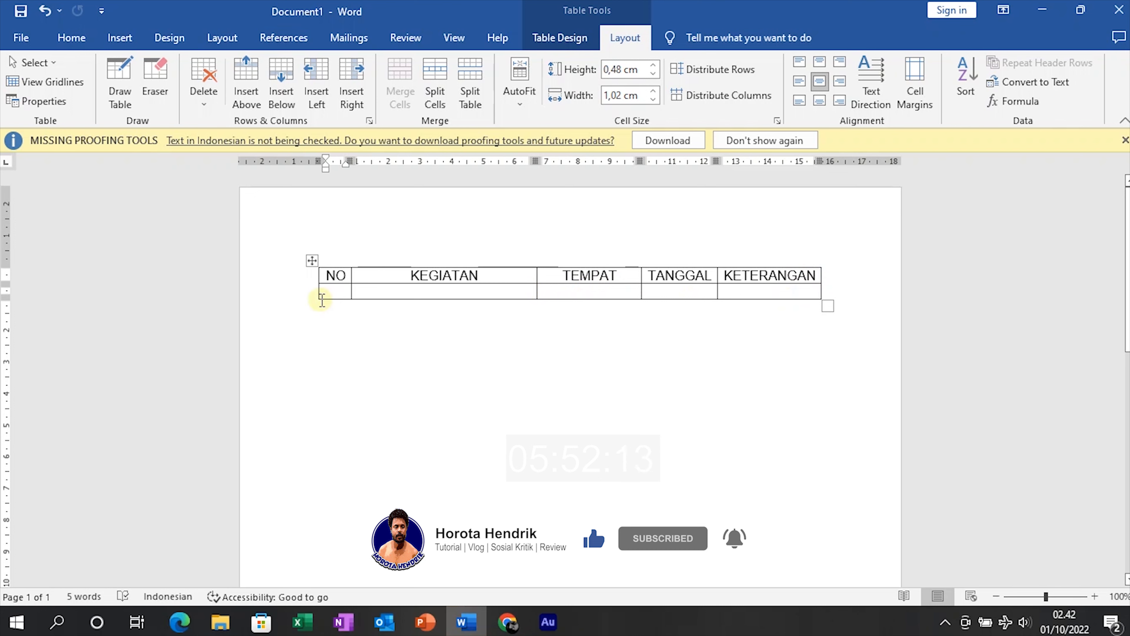
pyautogui.moveTo(313, 301)
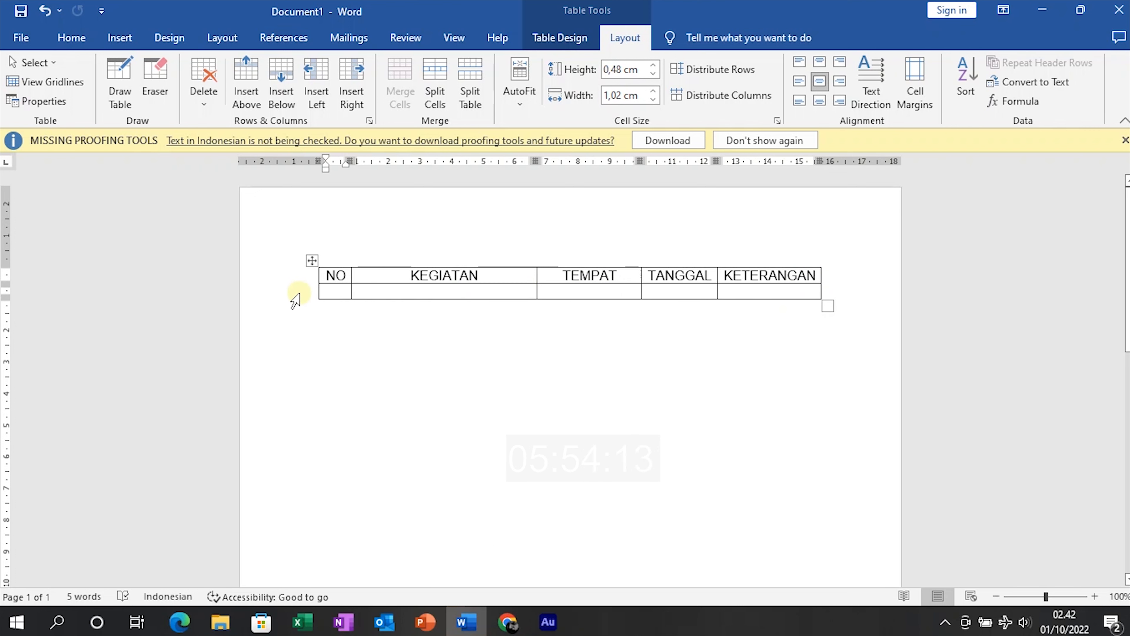
# Type 1. in the first NO cell and readjust the NO column width
pyautogui.click(844, 276)
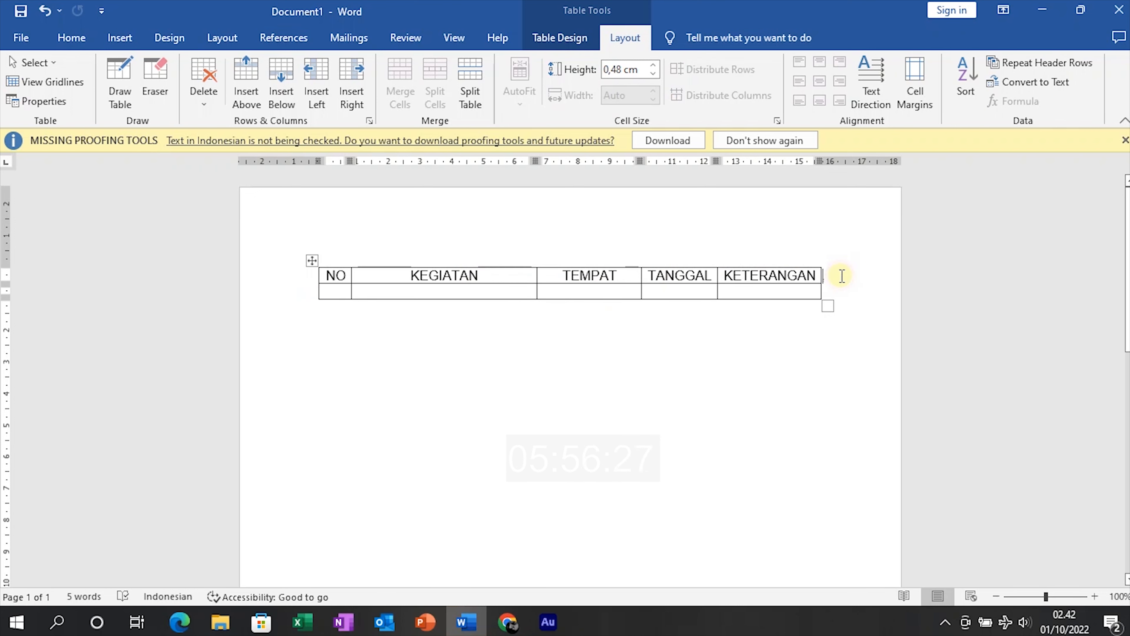
pyautogui.click(340, 289)
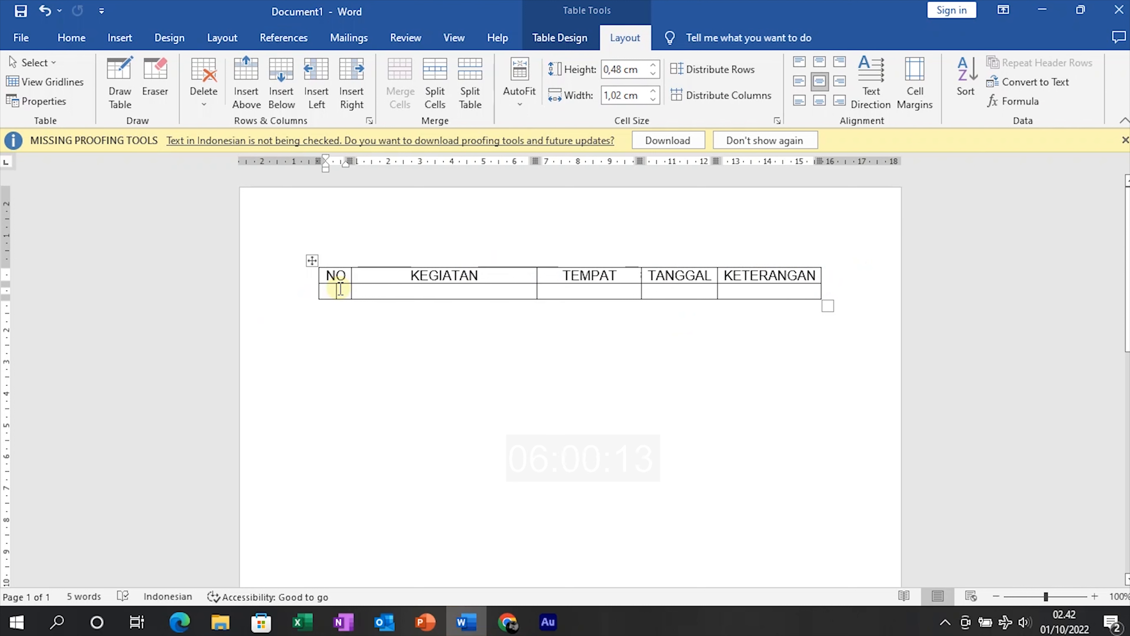
pyautogui.write('1.')
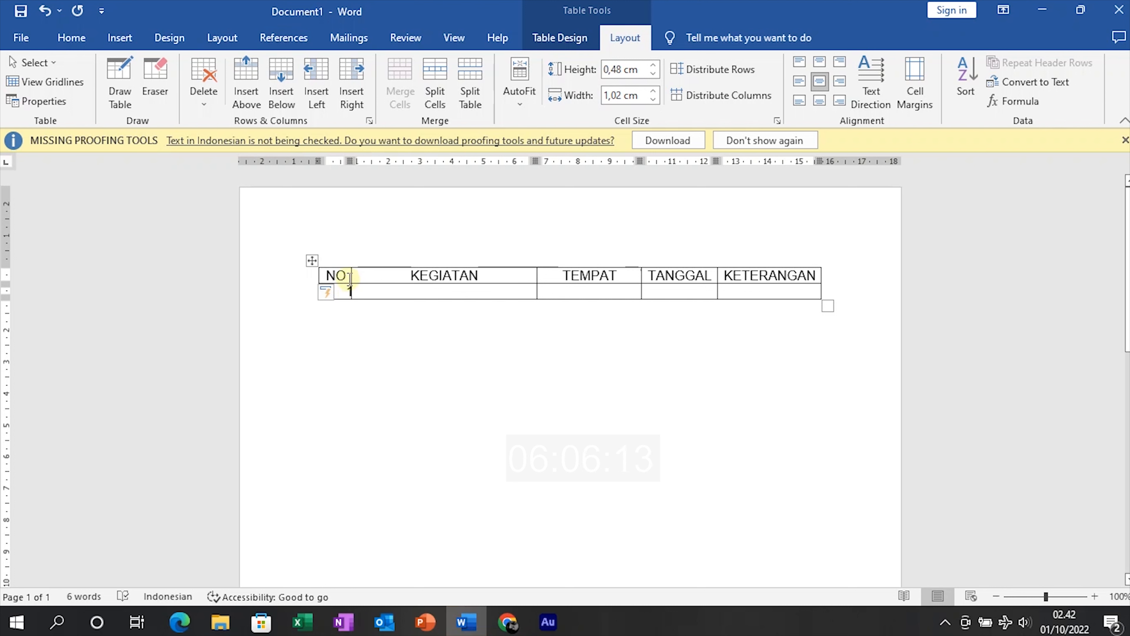
pyautogui.moveTo(352, 278)
pyautogui.mouseDown()
pyautogui.moveTo(406, 276)
pyautogui.moveTo(319, 296)
pyautogui.mouseUp()
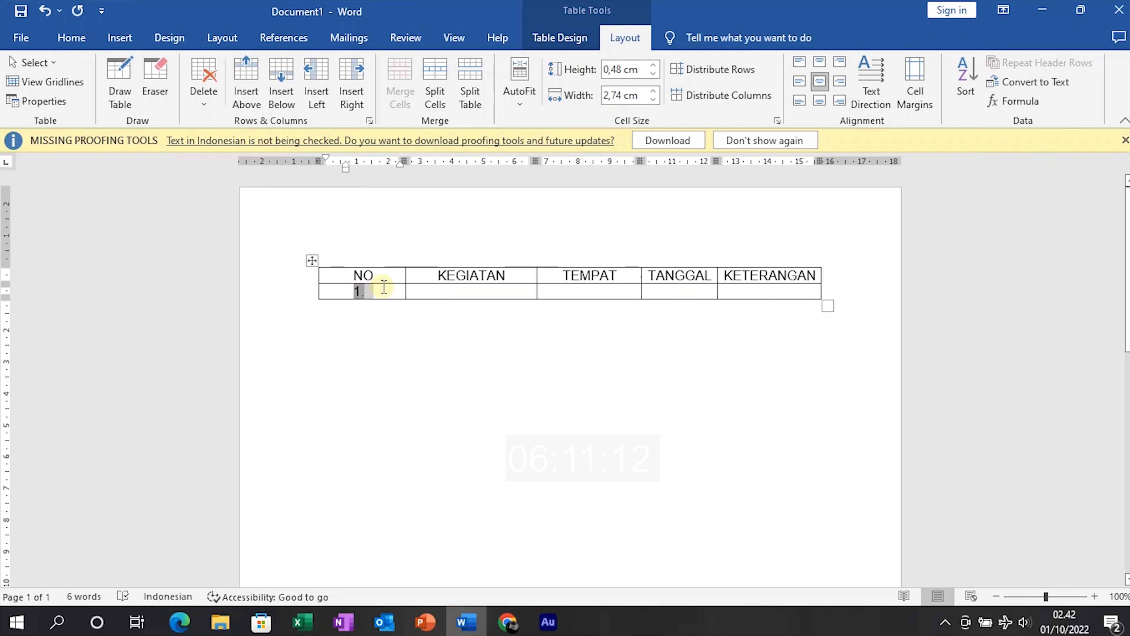
pyautogui.click(401, 274)
pyautogui.moveTo(405, 274); pyautogui.dragTo(352, 273)
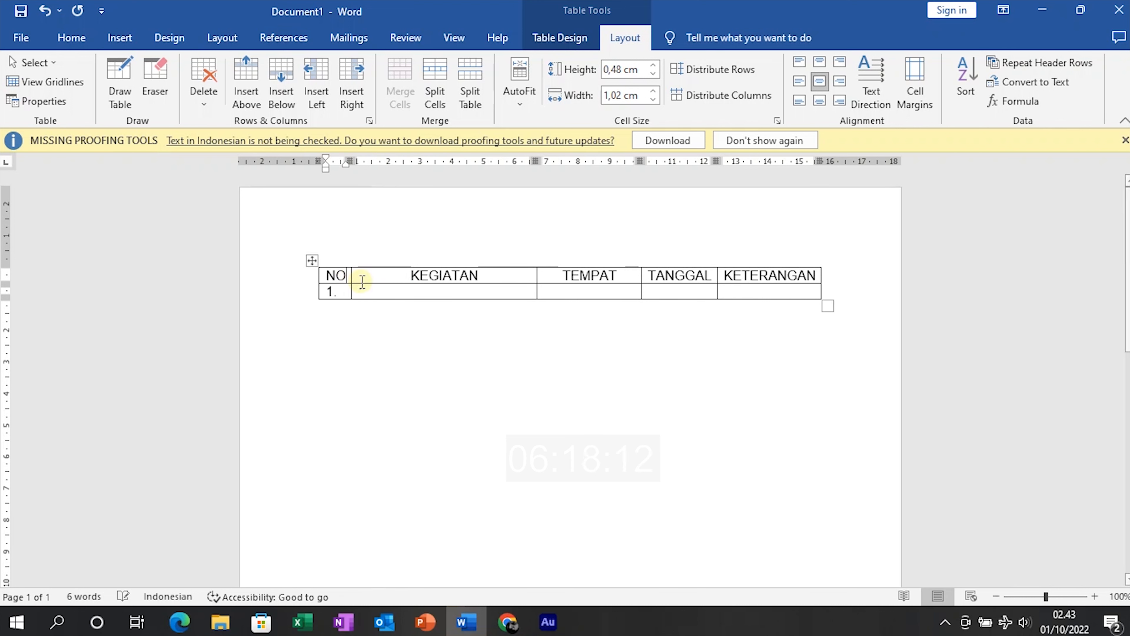
# Extend the table with auto-numbered rows down to 4., undoing the last change
pyautogui.click(369, 289)
pyautogui.press('Tab')
pyautogui.press('Tab')
pyautogui.press('Tab')
pyautogui.press('Tab')
pyautogui.press('Tab')
pyautogui.press('Tab')
pyautogui.press('Tab')
pyautogui.press('Tab')
pyautogui.press('Tab')
pyautogui.press('Tab')
pyautogui.press('Tab')
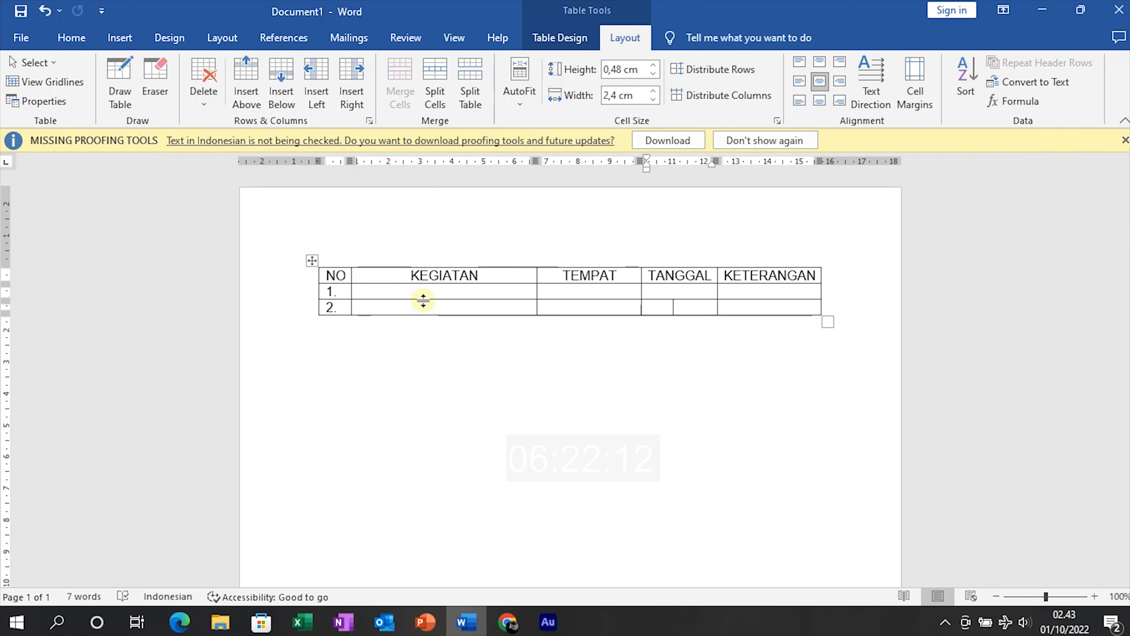
pyautogui.press('Tab')
pyautogui.press('Tab')
pyautogui.press('Tab')
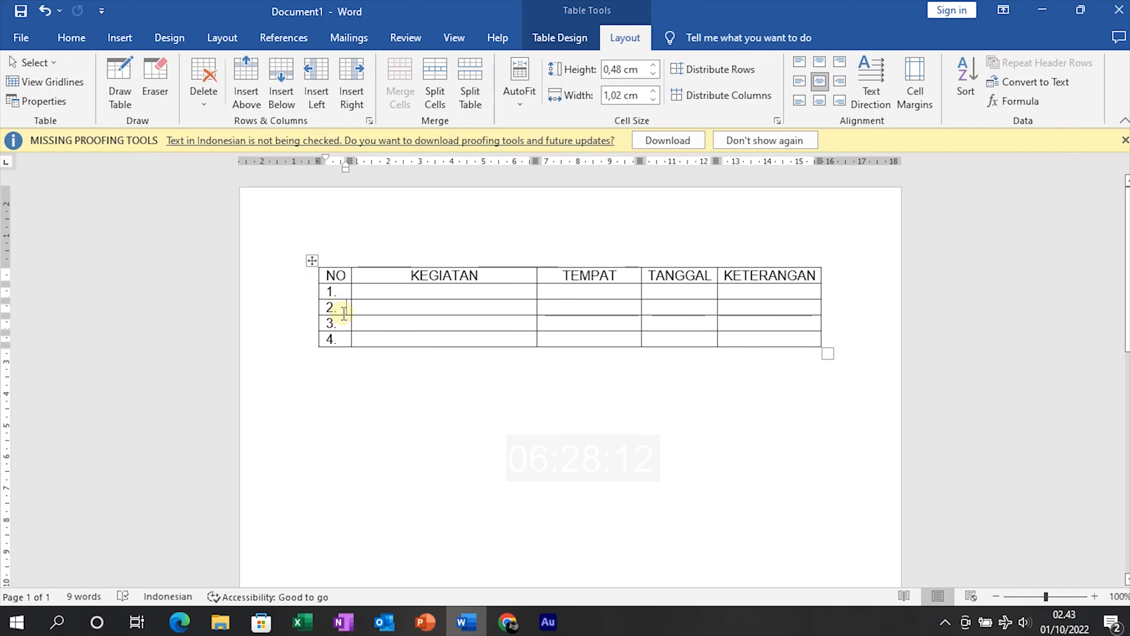
pyautogui.hotkey('ctrl', 'z')
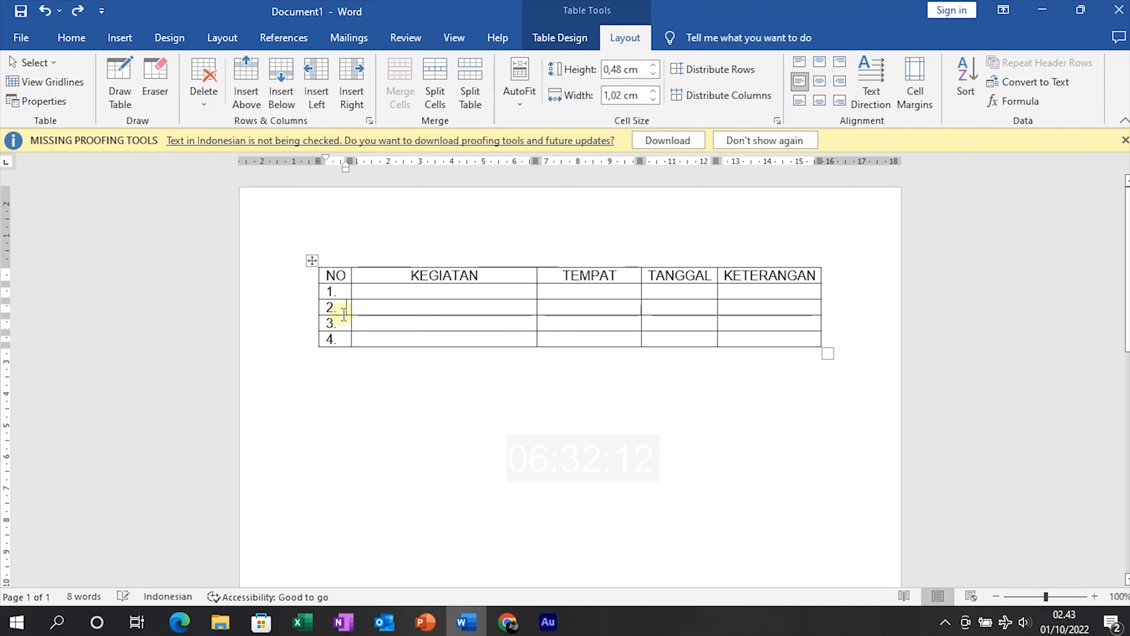
# Select all table rows and raise their height to 1 cm
pyautogui.moveTo(289, 281); pyautogui.dragTo(277, 343)
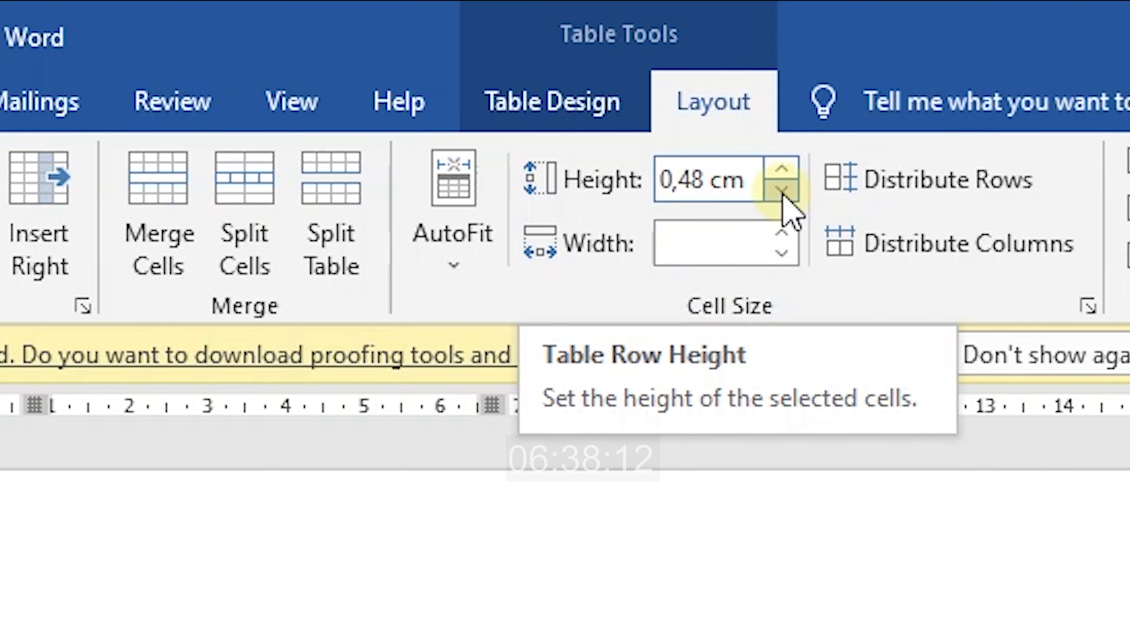
pyautogui.click(782, 168)
pyautogui.click(782, 170)
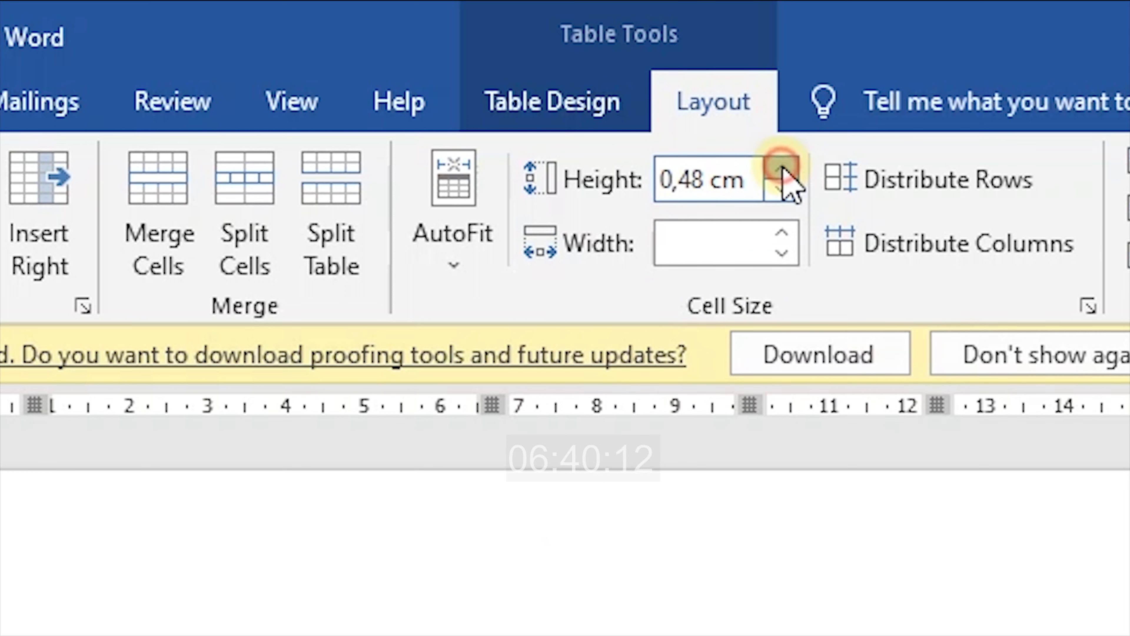
pyautogui.click(782, 169)
pyautogui.click(782, 170)
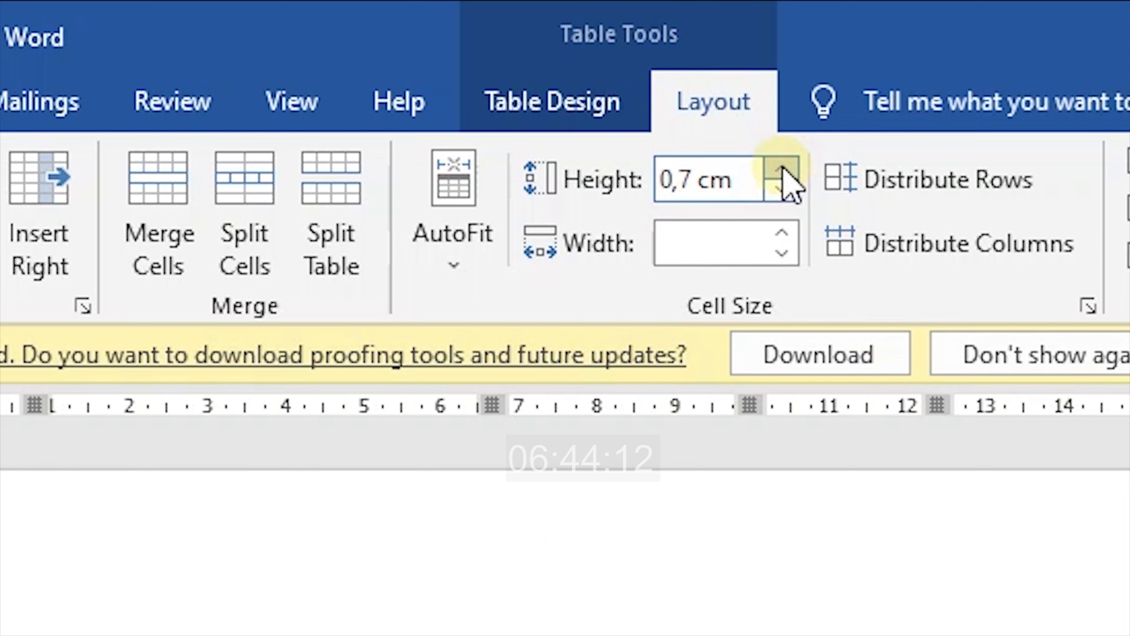
pyautogui.click(782, 169)
pyautogui.click(782, 170)
pyautogui.click(782, 169)
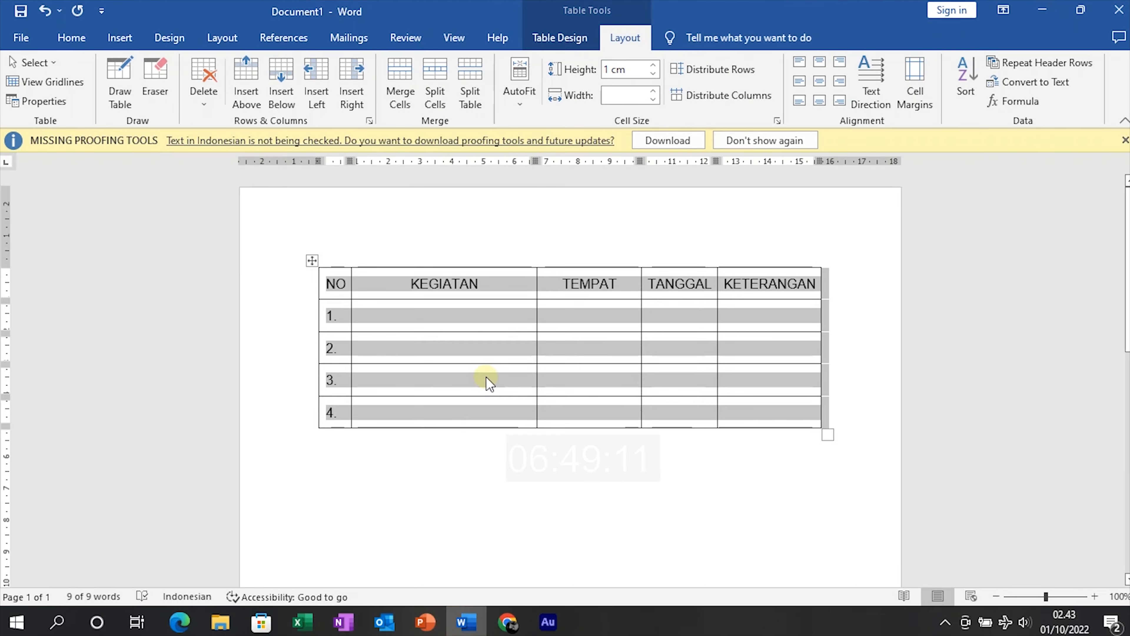
pyautogui.click(485, 376)
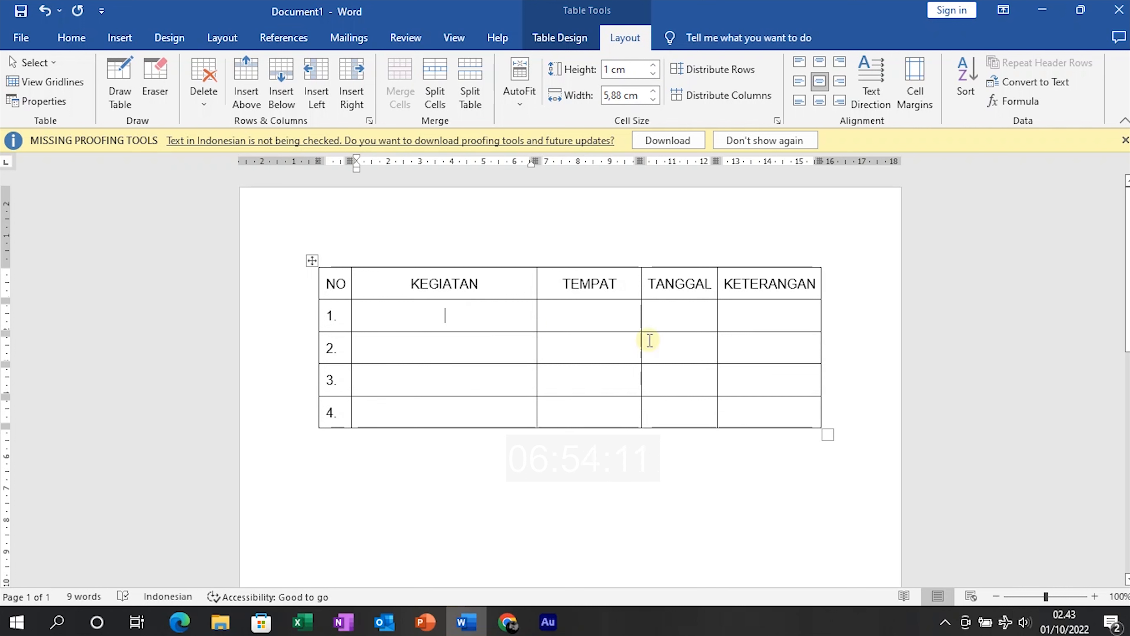
# Add numbered rows 5. and 6. below row 4 using Tab and Enter
pyautogui.click(847, 417)
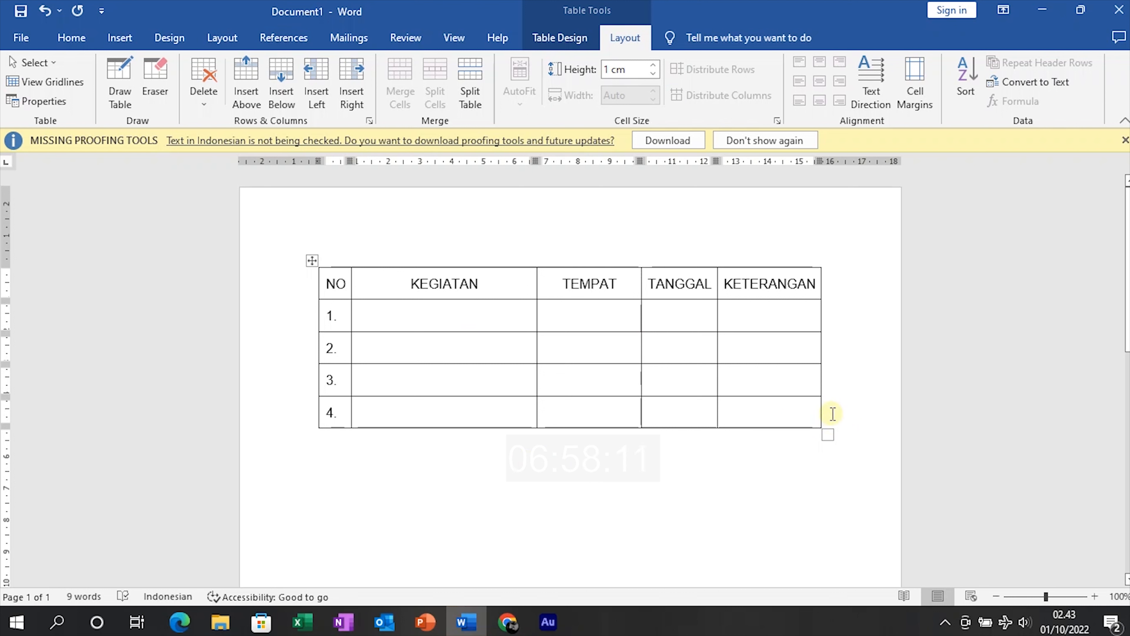
pyautogui.click(762, 421)
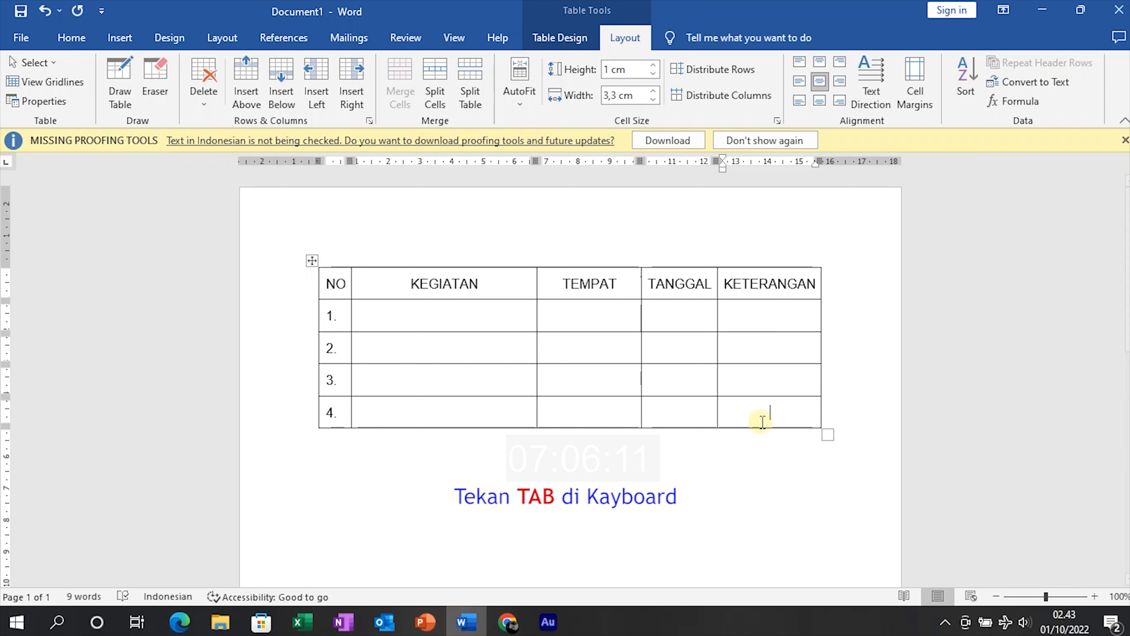
pyautogui.press('Tab')
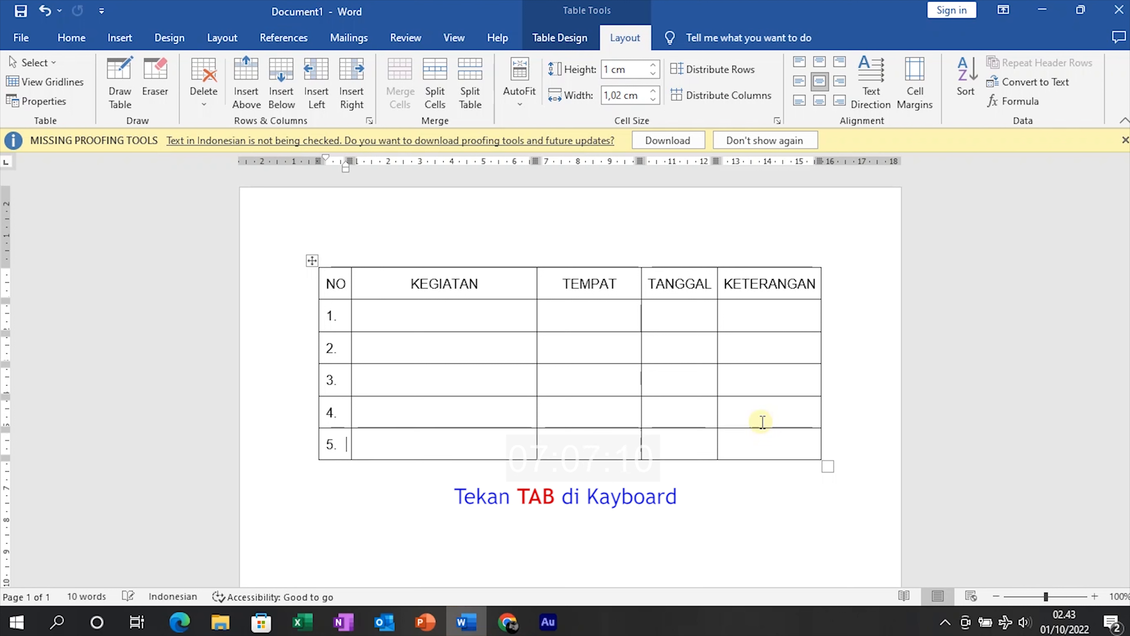
pyautogui.click(840, 449)
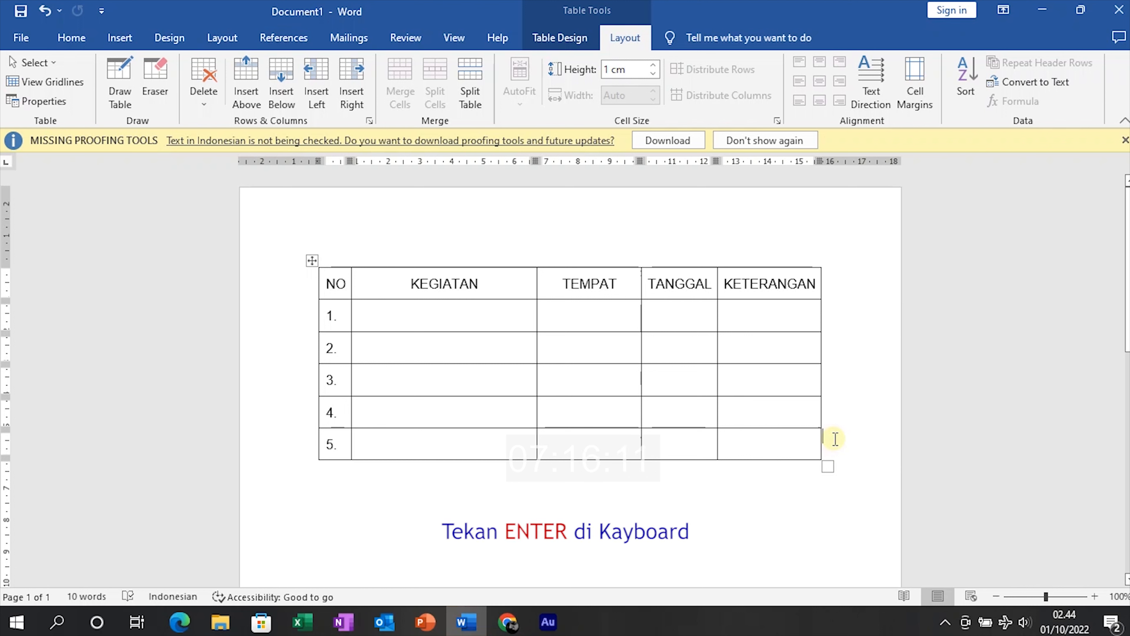
pyautogui.press('Return')
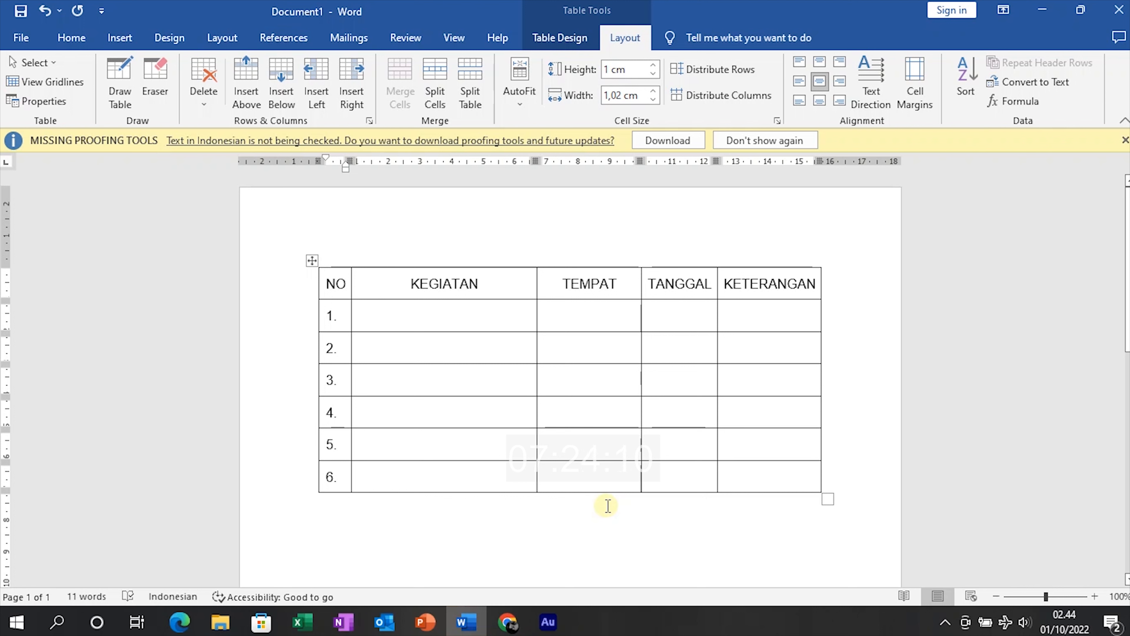
pyautogui.click(762, 317)
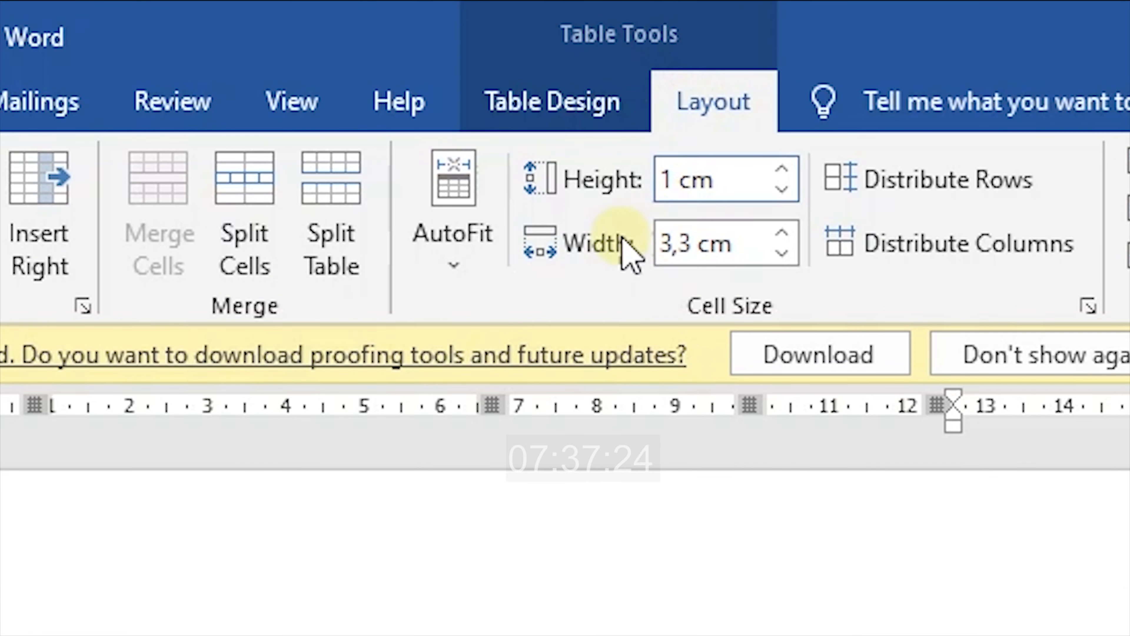
# Insert a column right of KETERANGAN, then undo it
pyautogui.click(57, 236)
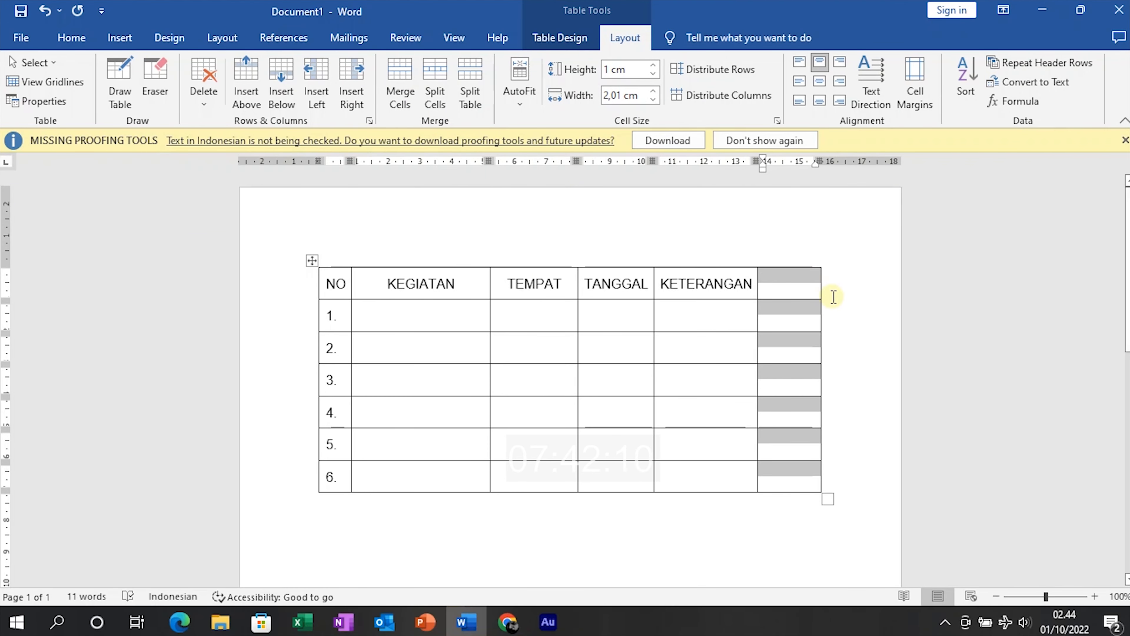
pyautogui.click(827, 313)
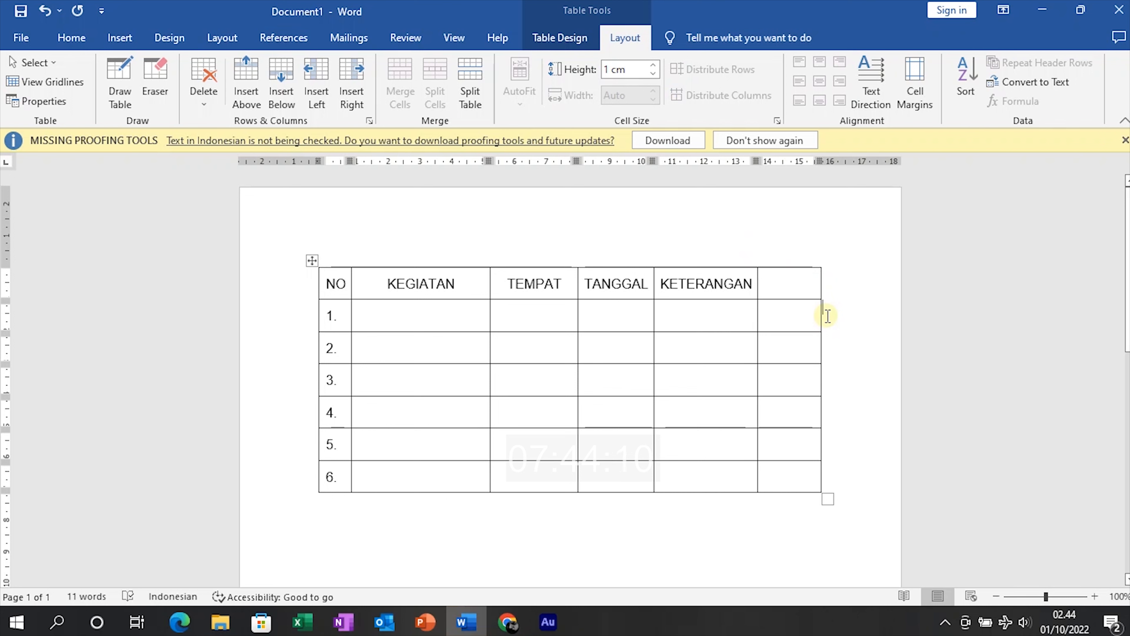
pyautogui.hotkey('ctrl', 'z')
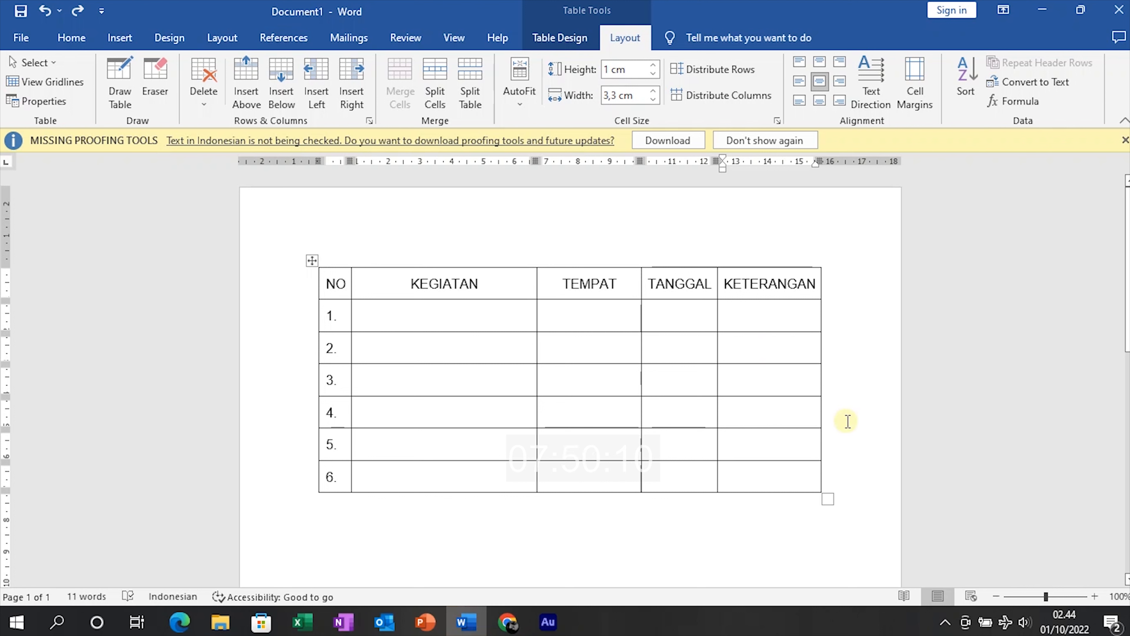
# Add a column, rows 7–9 and more columns, then undo the inserted columns
pyautogui.click(798, 319)
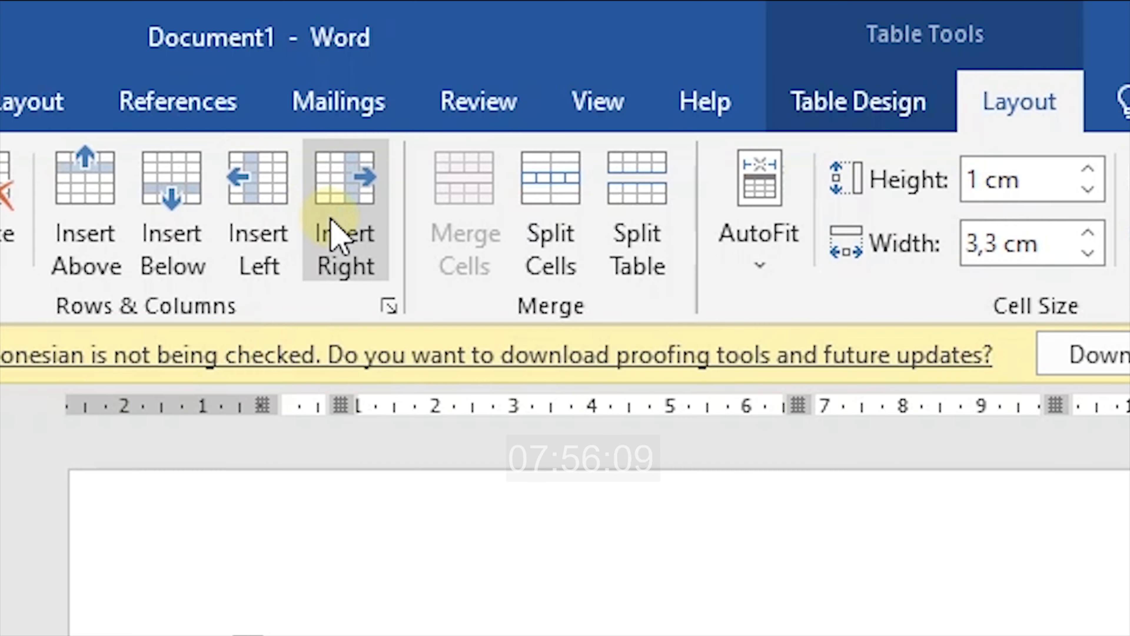
pyautogui.click(334, 225)
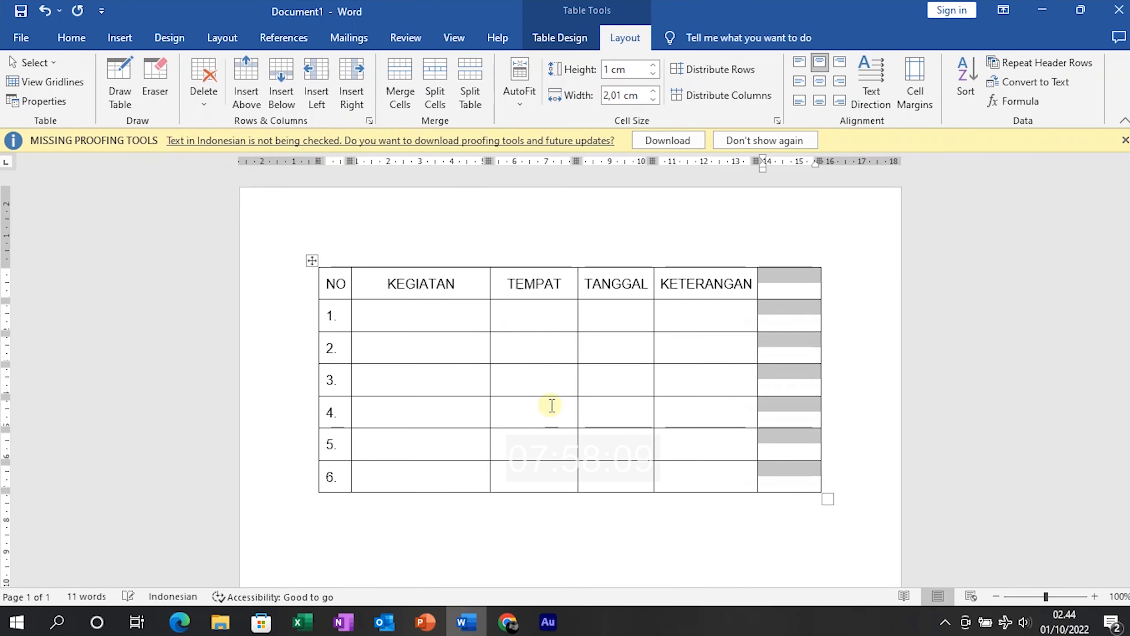
pyautogui.click(616, 476)
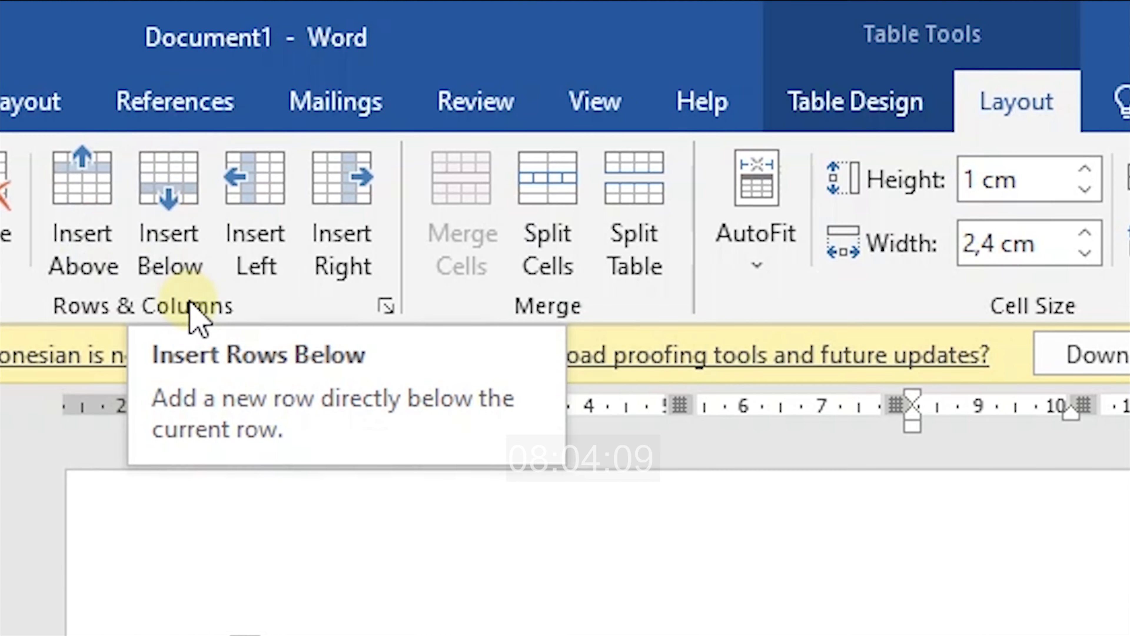
pyautogui.click(187, 213)
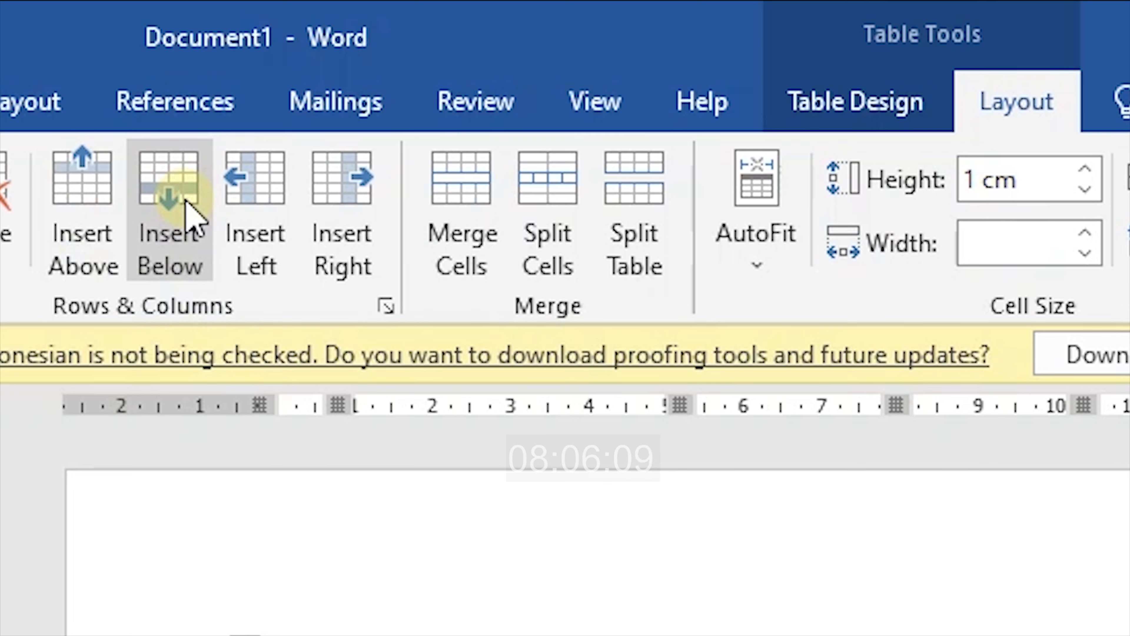
pyautogui.click(288, 78)
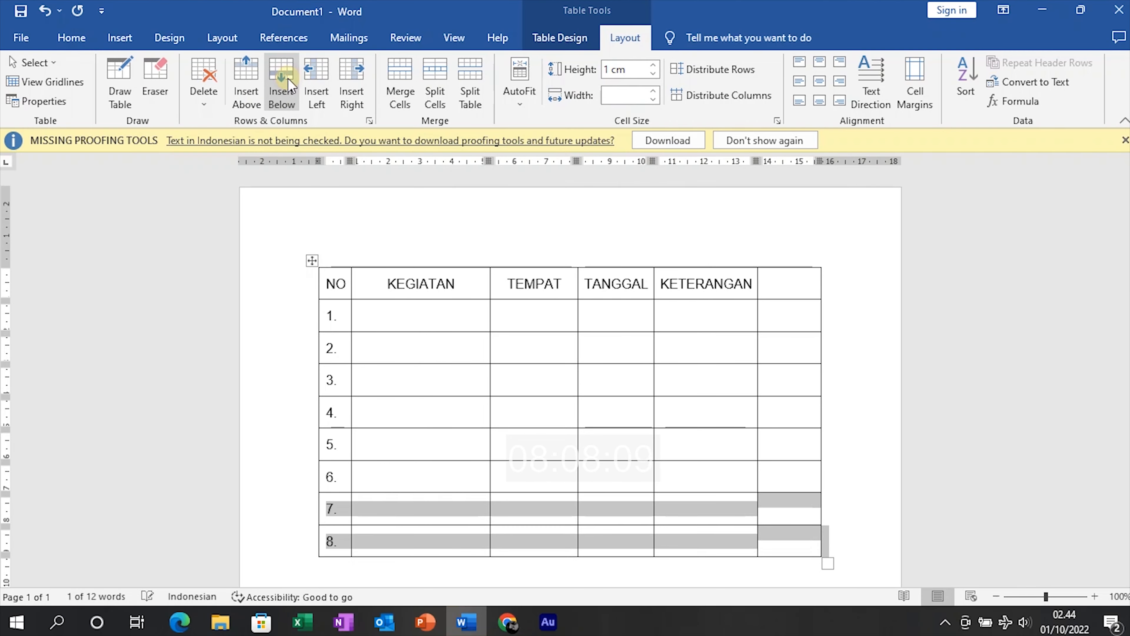
pyautogui.click(288, 79)
pyautogui.click(346, 82)
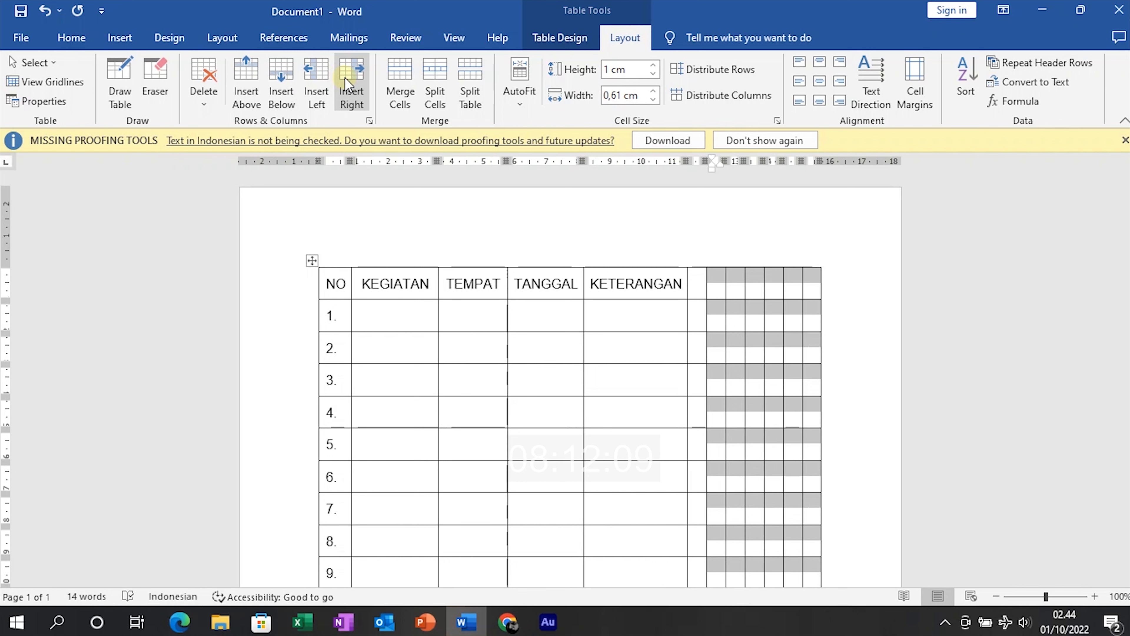
pyautogui.hotkey('ctrl', 'z')
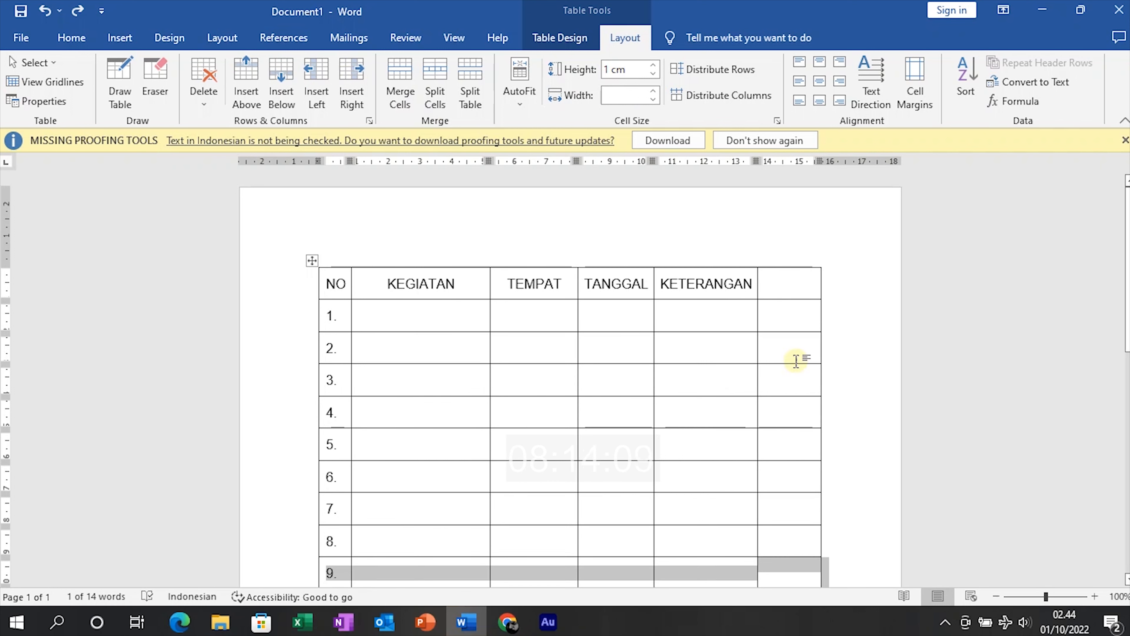
# Add another right-hand column, undo the extra rows and column, and minimize Word
pyautogui.click(795, 320)
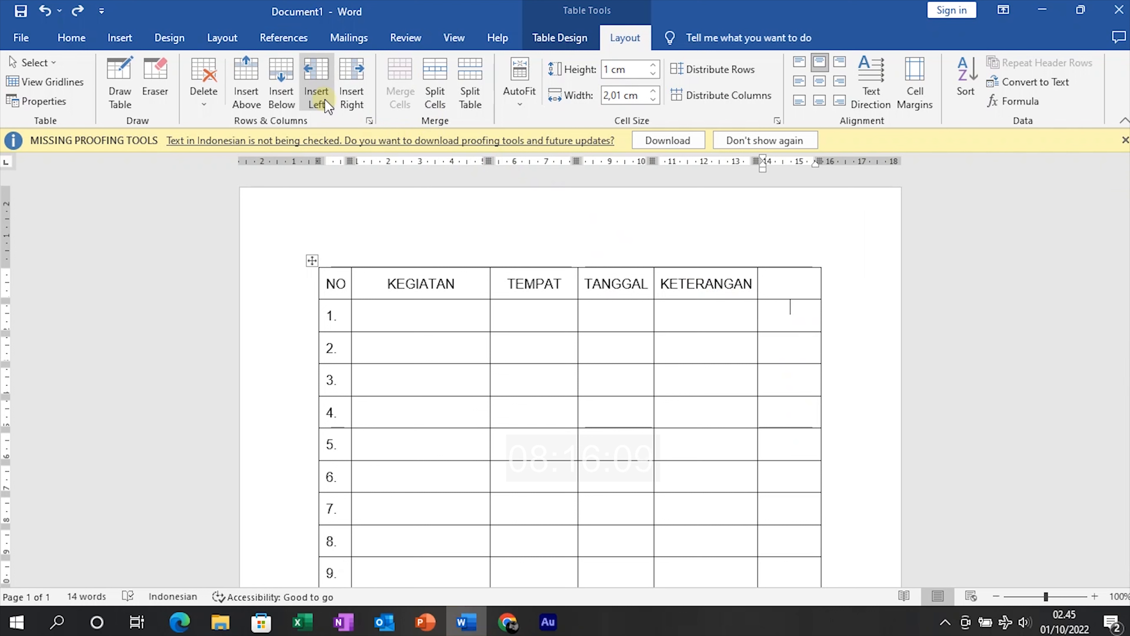
pyautogui.click(351, 89)
pyautogui.hotkey('ctrl', 'z')
pyautogui.hotkey('ctrl', 'z')
pyautogui.hotkey('ctrl', 'z')
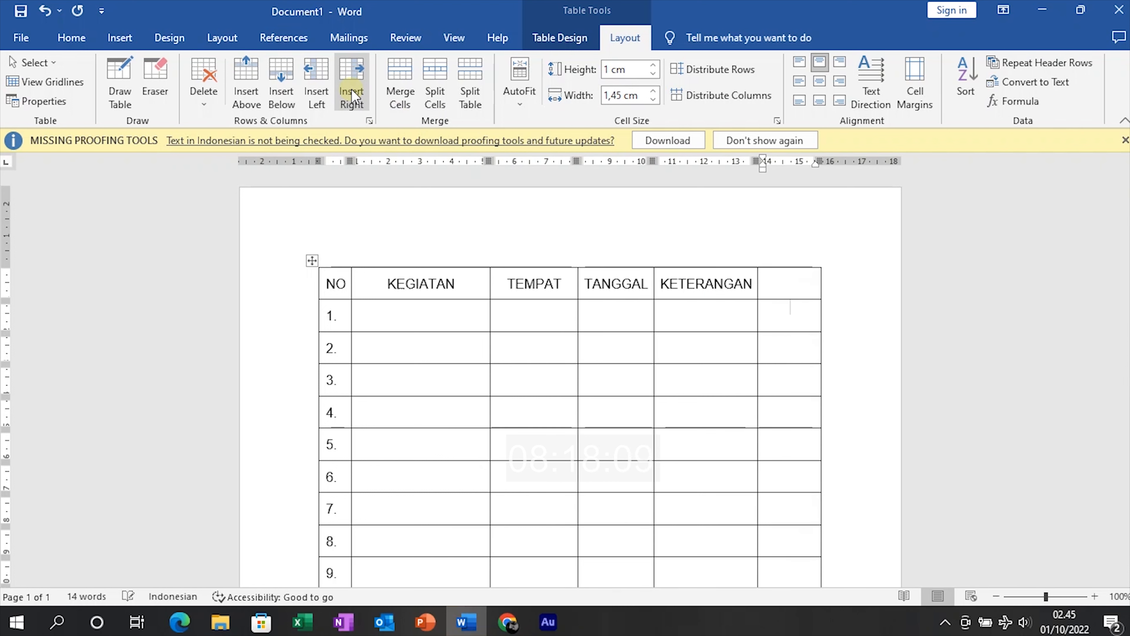
pyautogui.hotkey('ctrl', 'z')
pyautogui.hotkey('ctrl', 'z')
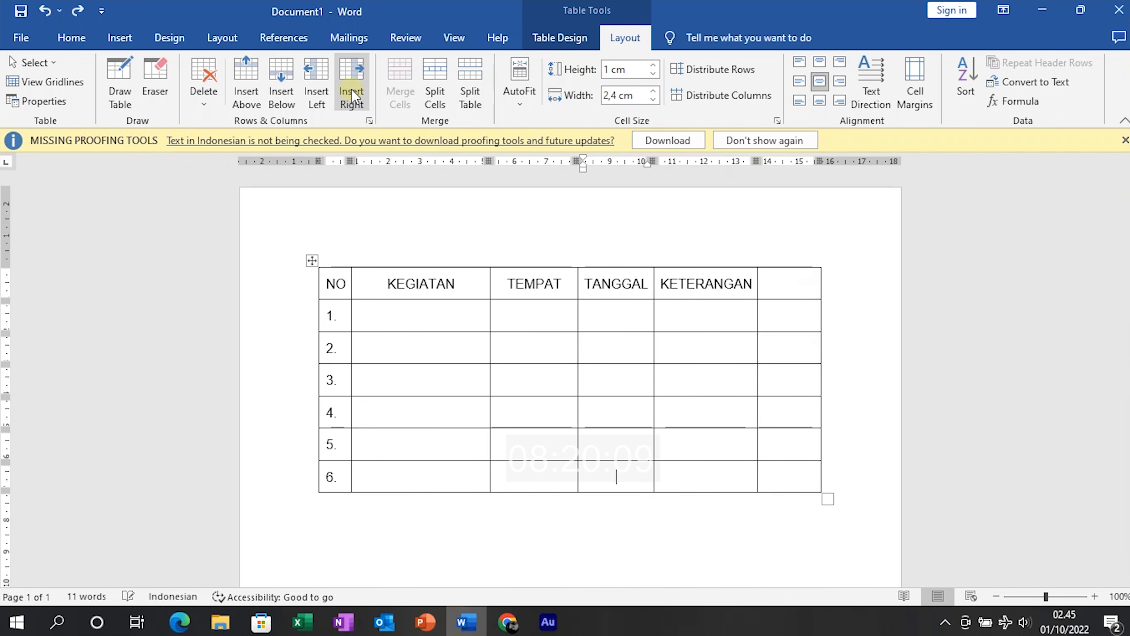
pyautogui.click(1029, 11)
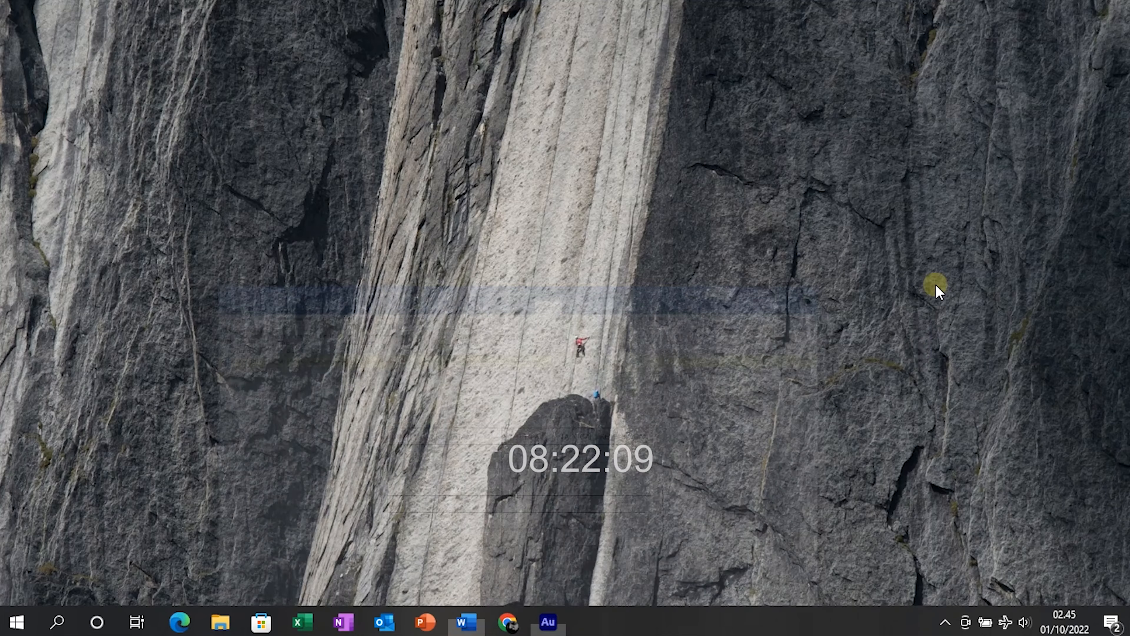